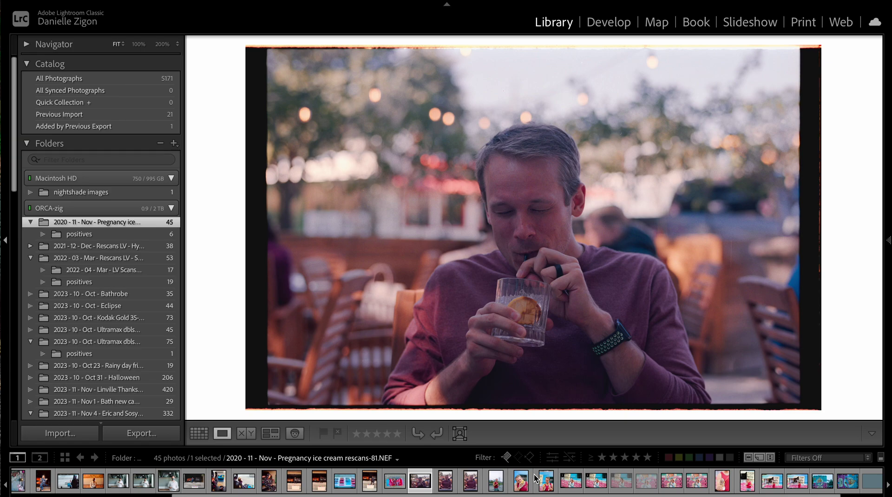
- Collapse the left Navigator, Catalog and Folders panels so rescans-81 shows wider
click(6, 242)
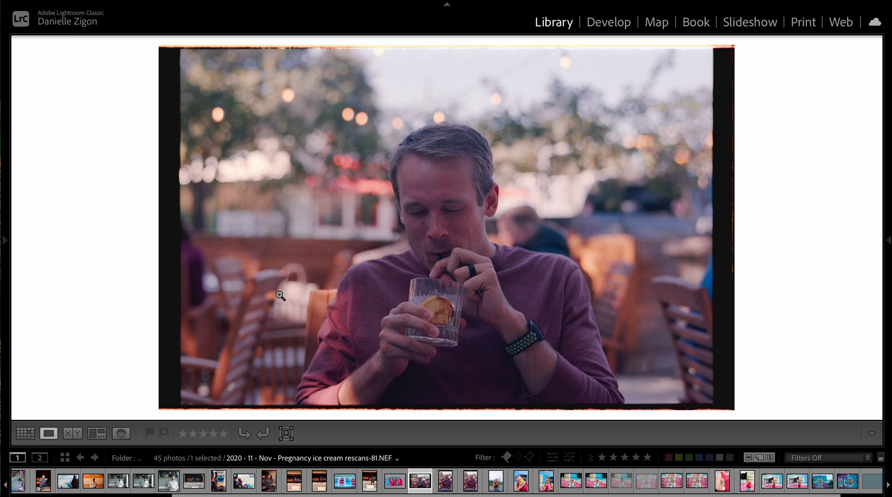
- Survey rescans -81 to -83 and set Negative Lab Pro's roll Analysis to This image only
shift+click(472, 483)
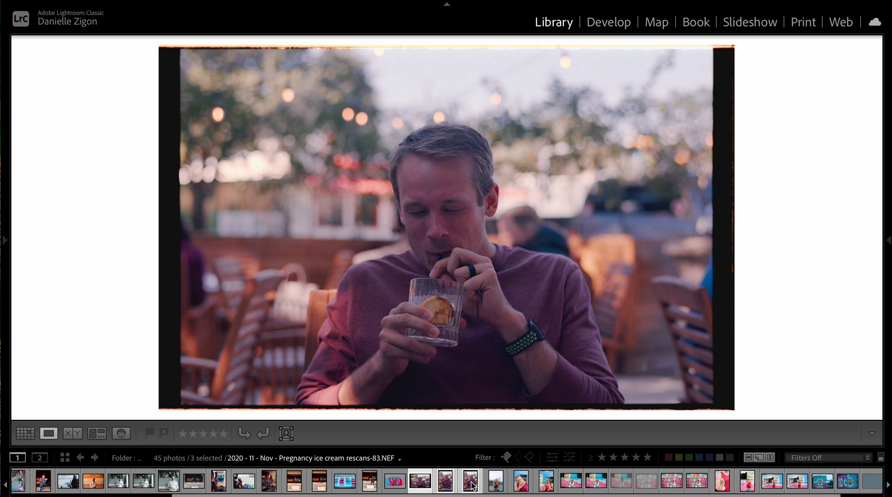
key(n)
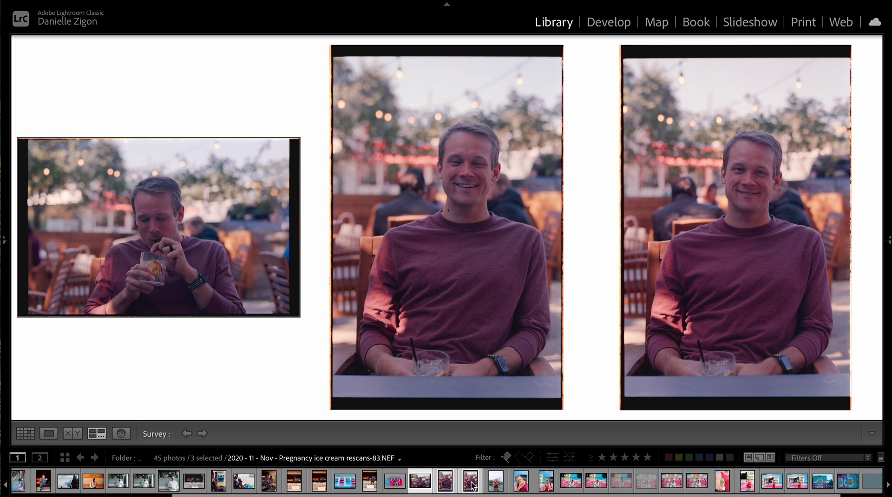
key(super+n)
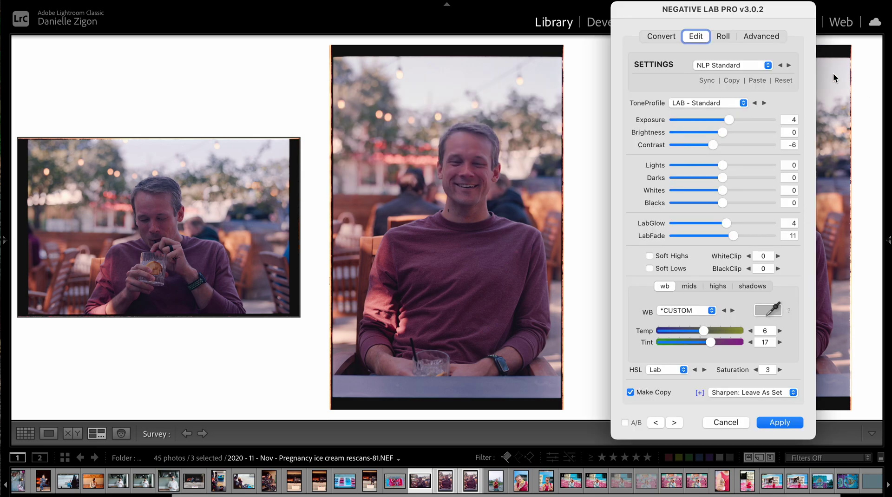
drag(737, 3, 808, 2)
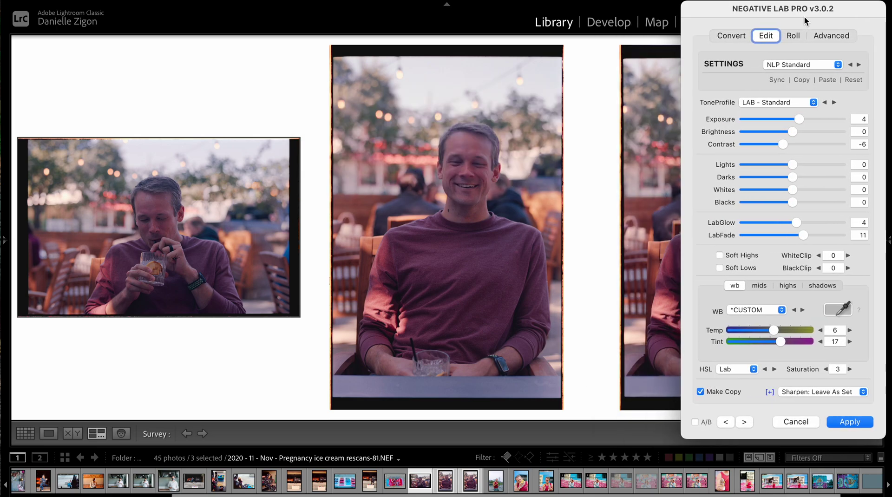
click(733, 37)
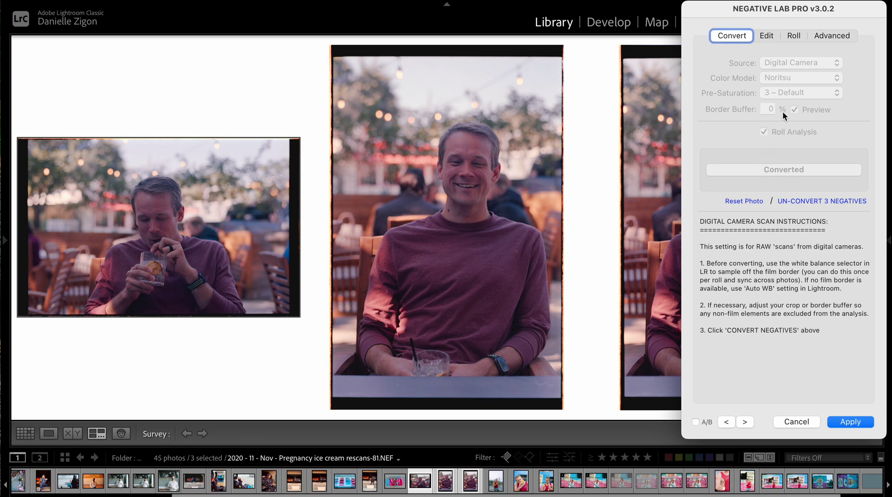
click(794, 37)
click(768, 35)
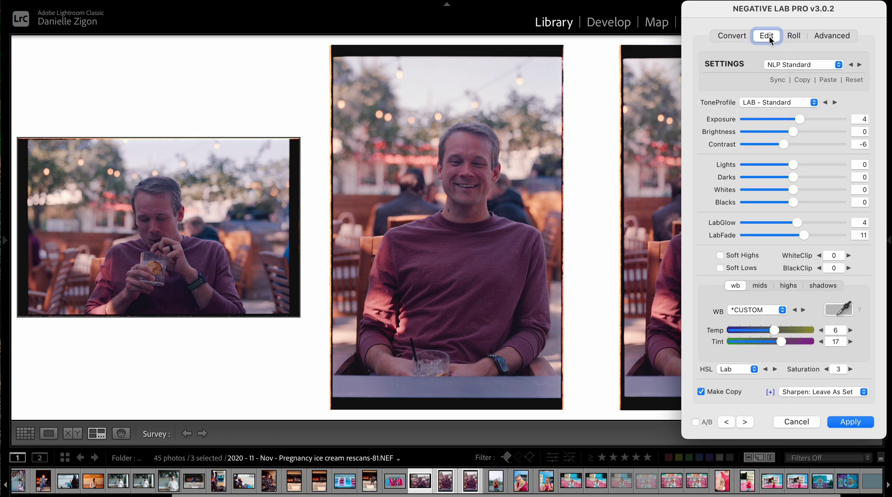
click(793, 36)
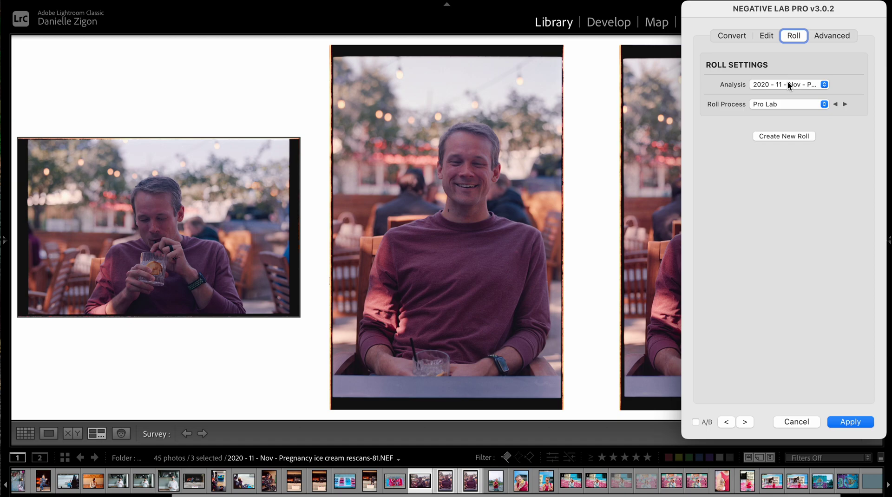
click(787, 83)
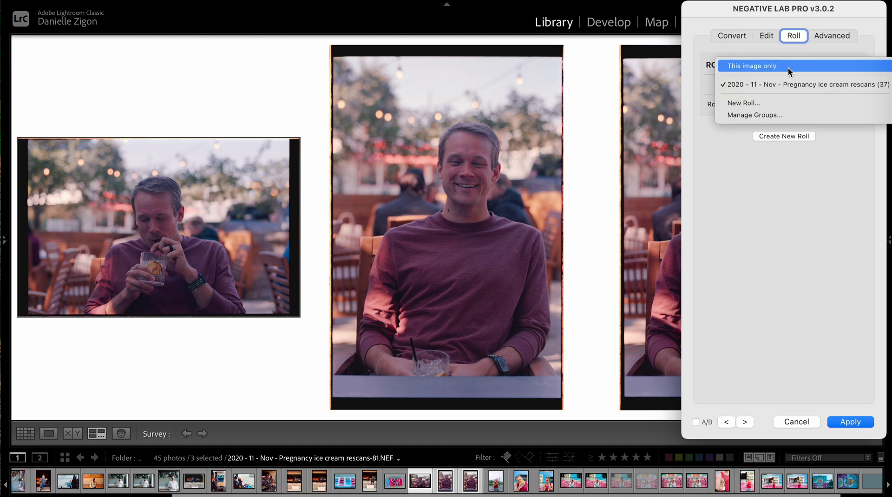
click(788, 66)
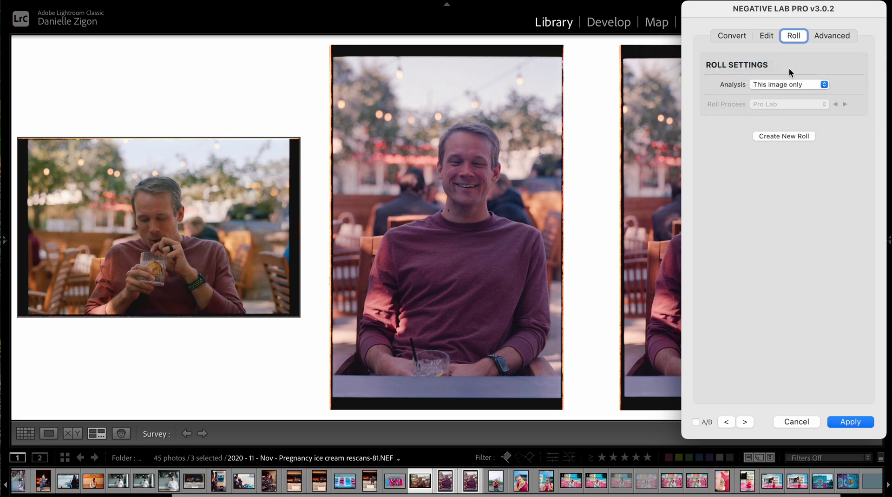
- Sync only Roll Settings to the other two selected rescans and apply Negative Lab Pro
click(761, 37)
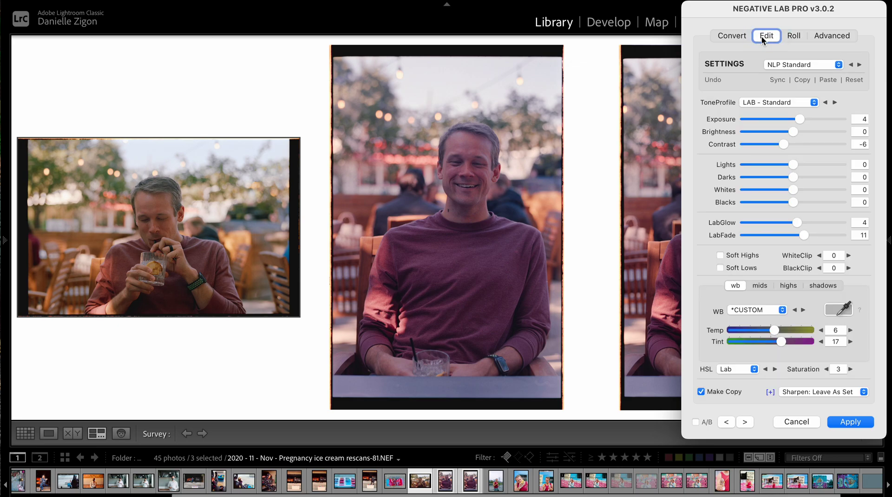
click(778, 81)
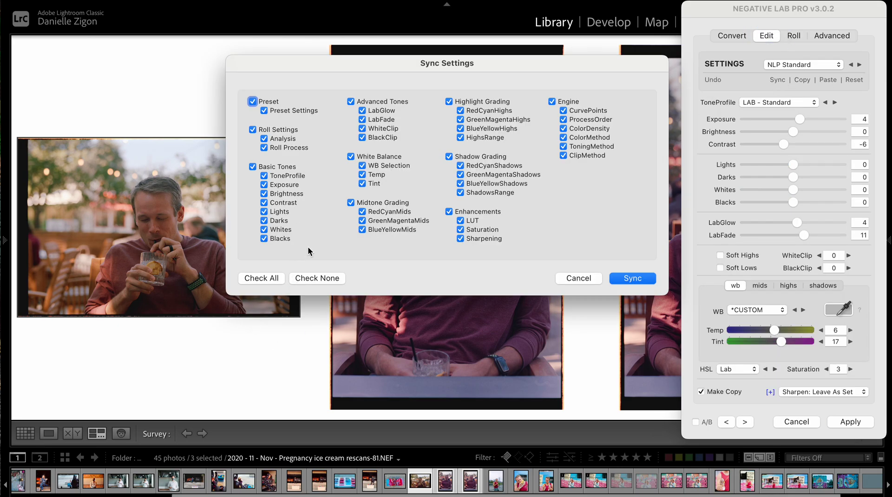
click(319, 280)
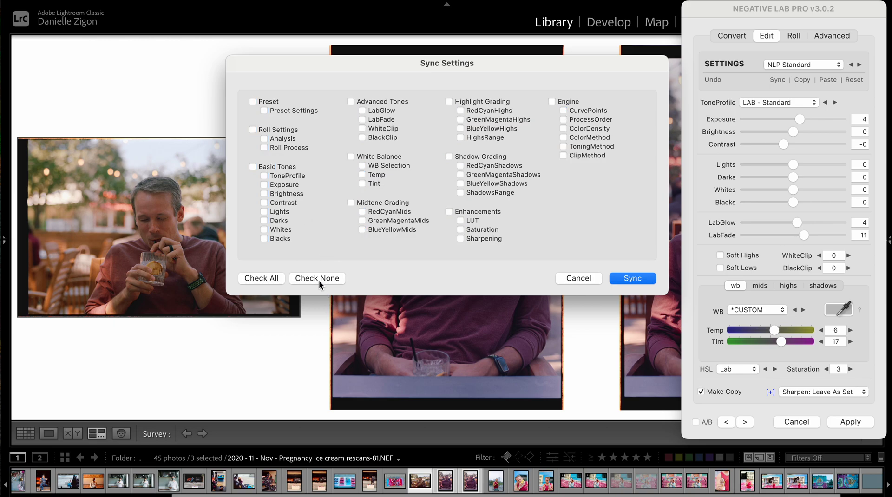
click(285, 130)
click(634, 278)
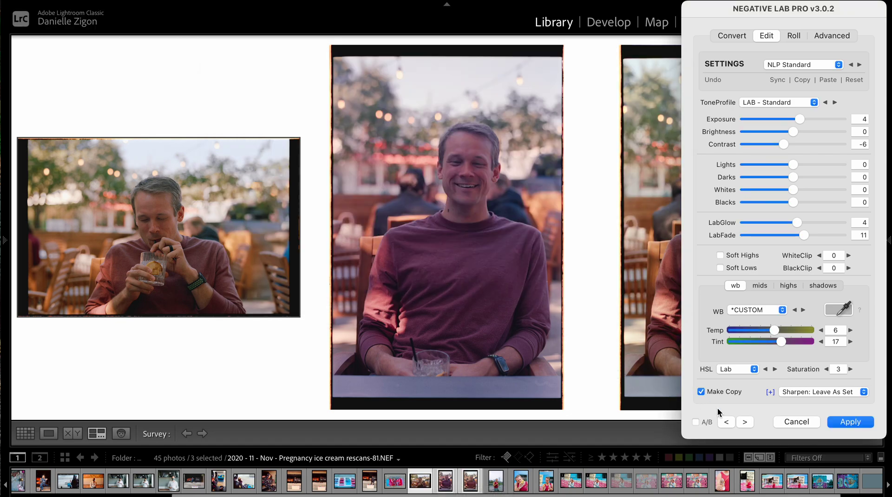
click(859, 424)
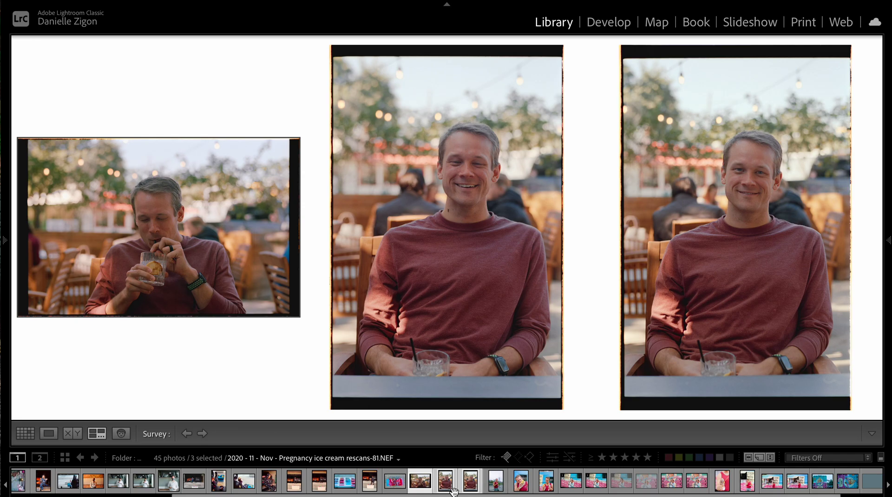
- In Develop, open Negative Lab Pro and try Auto AVG white balance, then undo it
key(d)
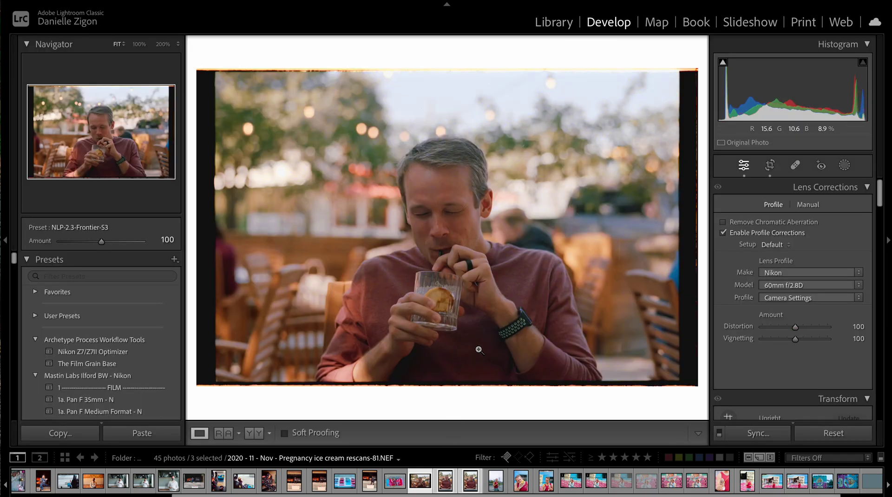
key(super+n)
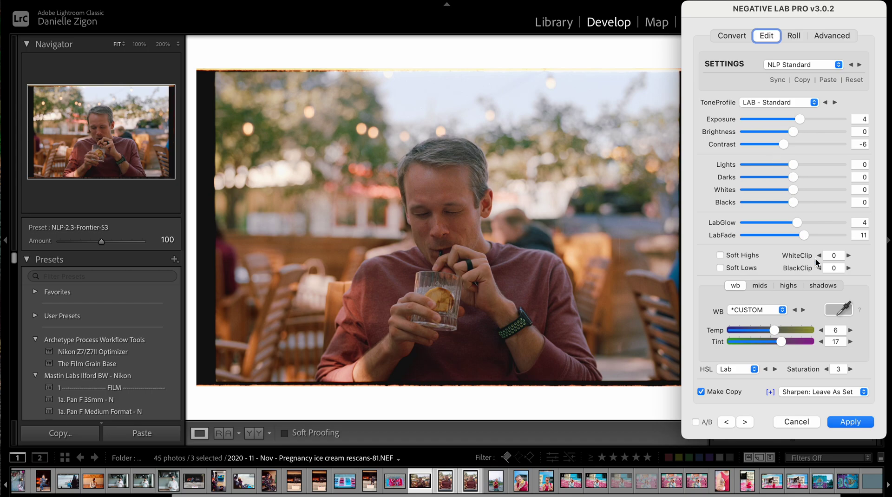
click(779, 309)
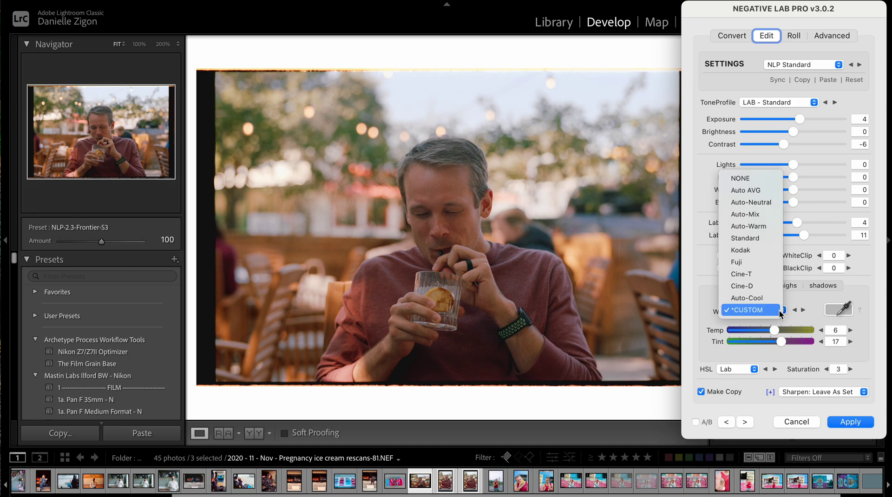
click(759, 192)
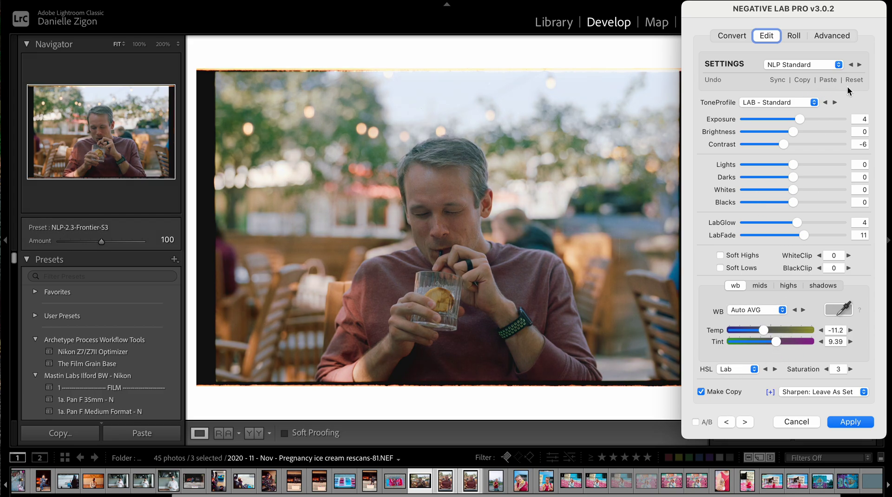
click(711, 81)
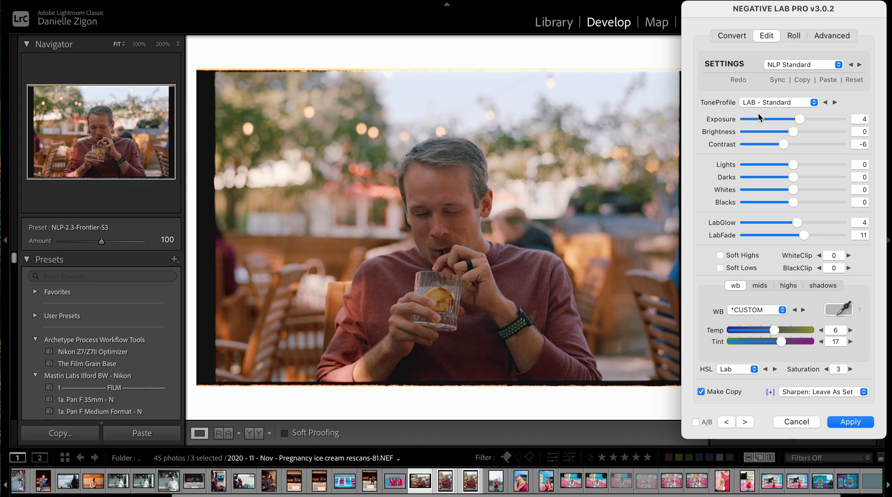
- Set Temp to -6, Tint to 15, midtone red–cyan to -6 and Saturation to 2
drag(774, 331, 768, 332)
key(XF86MonBrightnessUp)
key(XF86MonBrightnessUp)
key(XF86MonBrightnessUp)
key(XF86MonBrightnessUp)
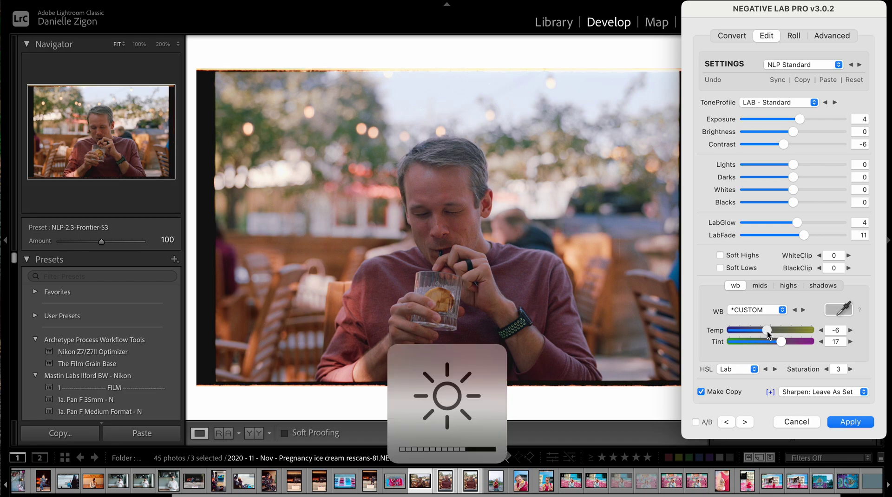
key(XF86MonBrightnessDown)
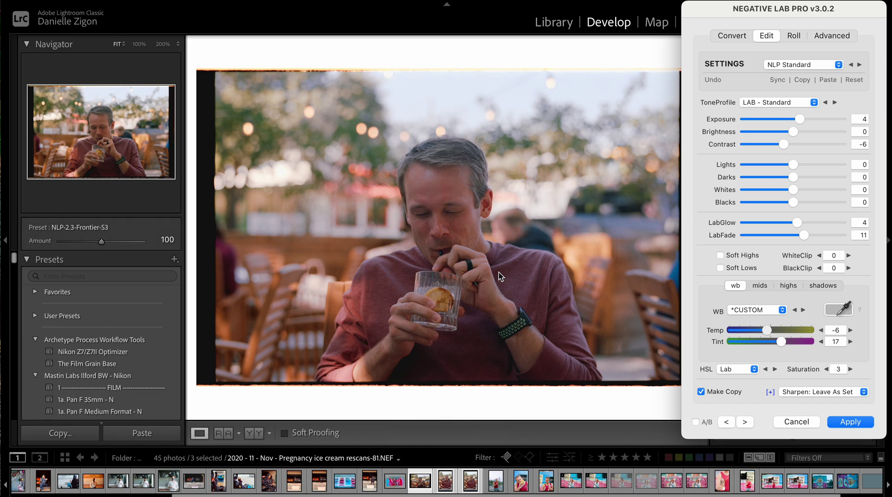
drag(779, 344, 776, 344)
click(753, 286)
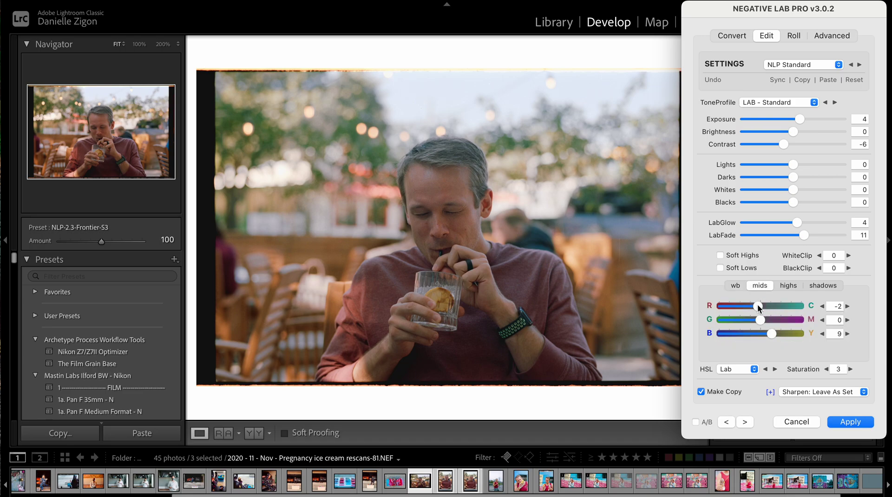
drag(757, 304, 752, 305)
click(826, 369)
- Raise Saturation to 3, then reset all the edit sliders
click(849, 369)
click(818, 65)
mouse_move(809, 88)
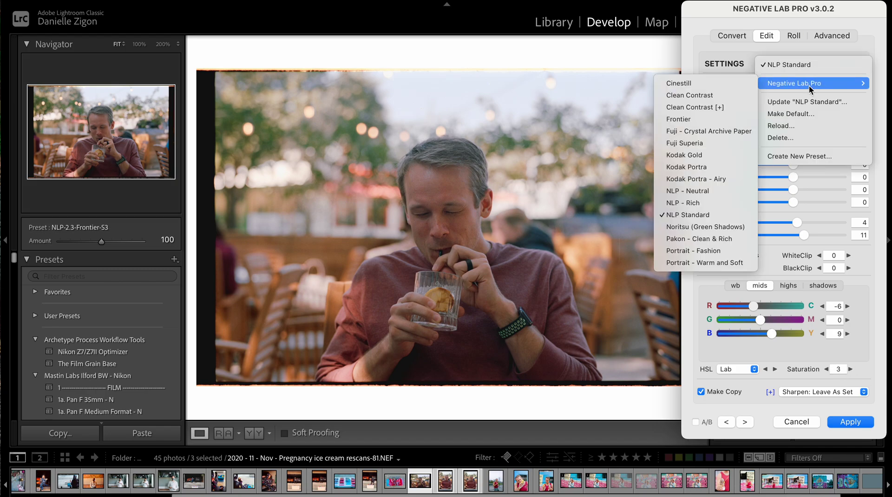
click(873, 52)
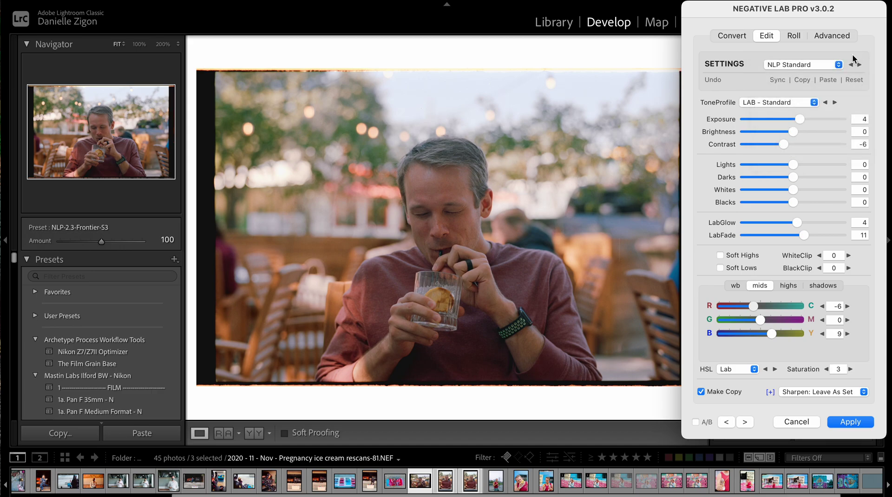
click(853, 79)
- Try the Pregnancy ice cream rescans roll analysis, then revert to This image only
click(794, 36)
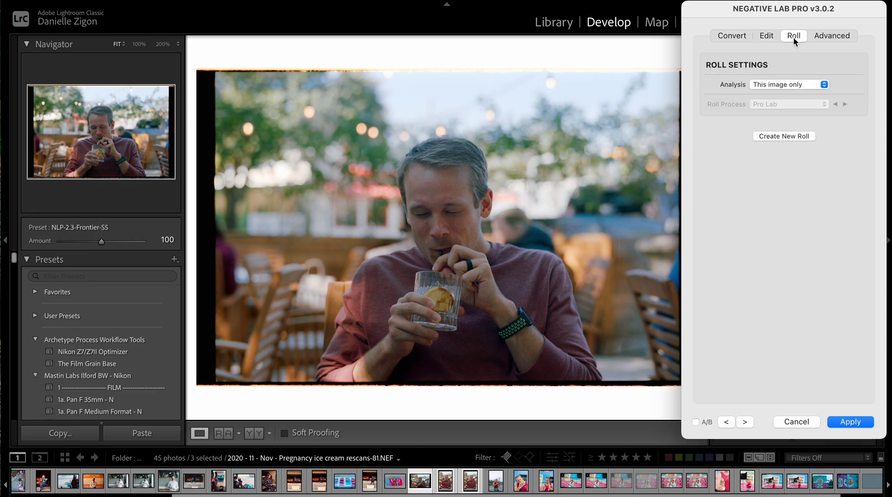
click(791, 86)
click(791, 102)
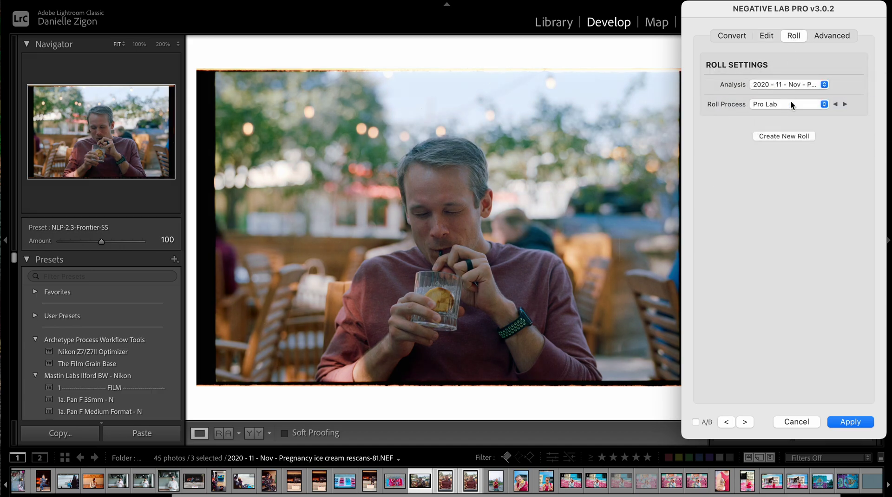
click(779, 84)
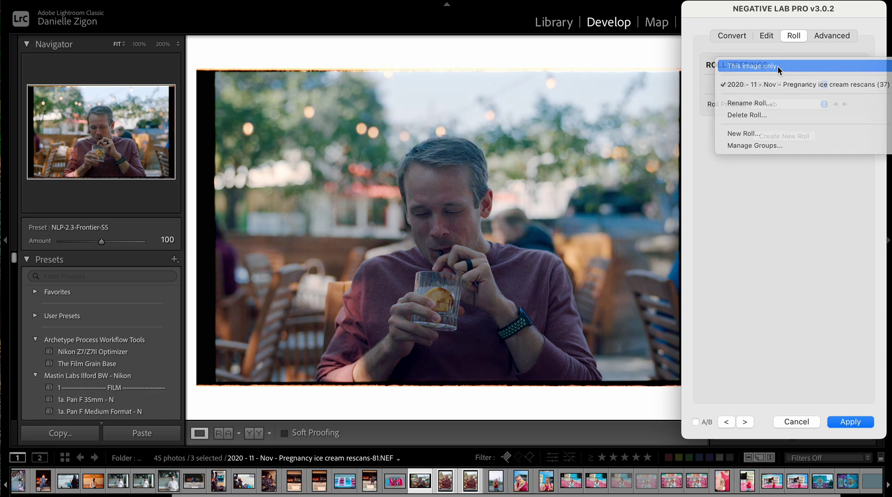
click(777, 66)
click(767, 36)
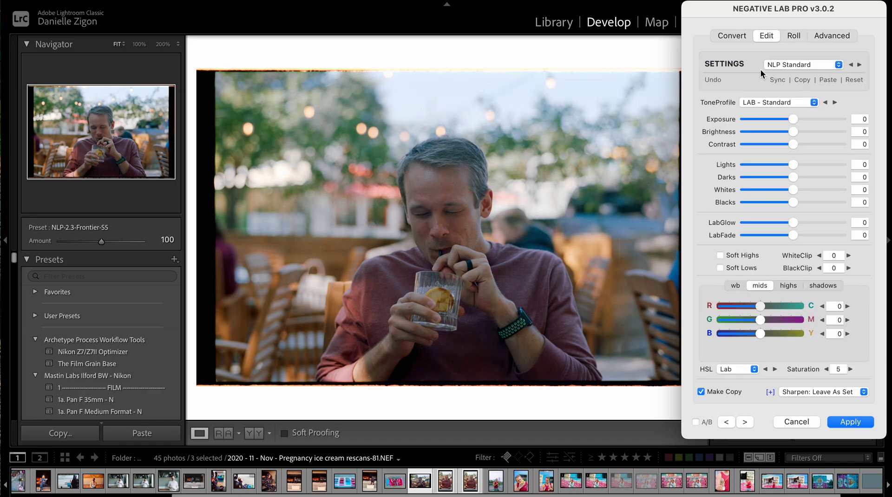
- Apply the Kodak Gold preset with the LAB - Standard tone profile and Brightness 14
click(792, 66)
mouse_move(789, 83)
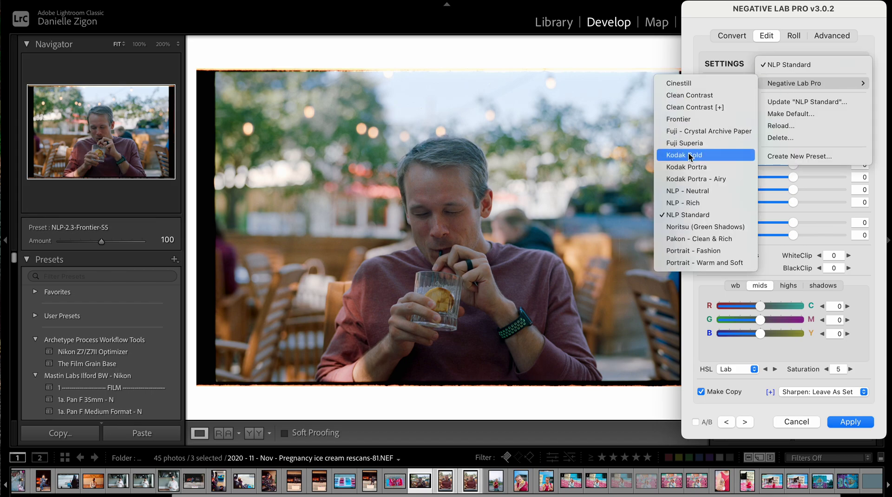
click(690, 156)
click(777, 102)
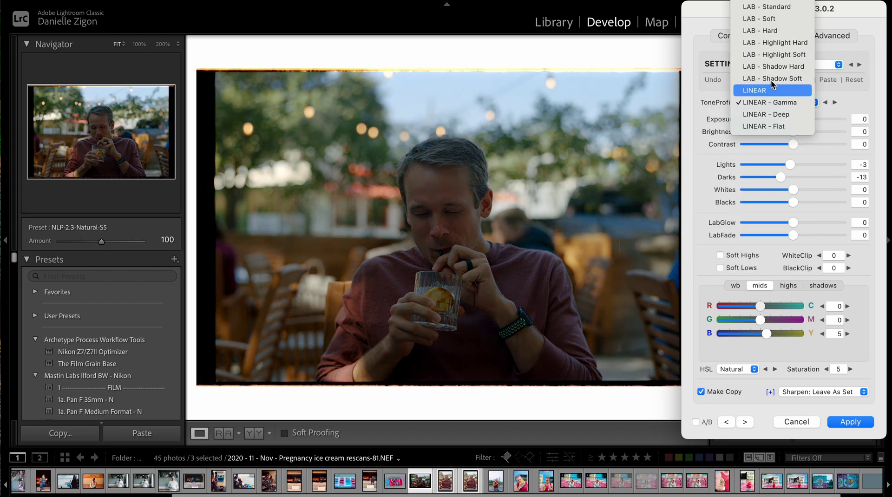
click(773, 7)
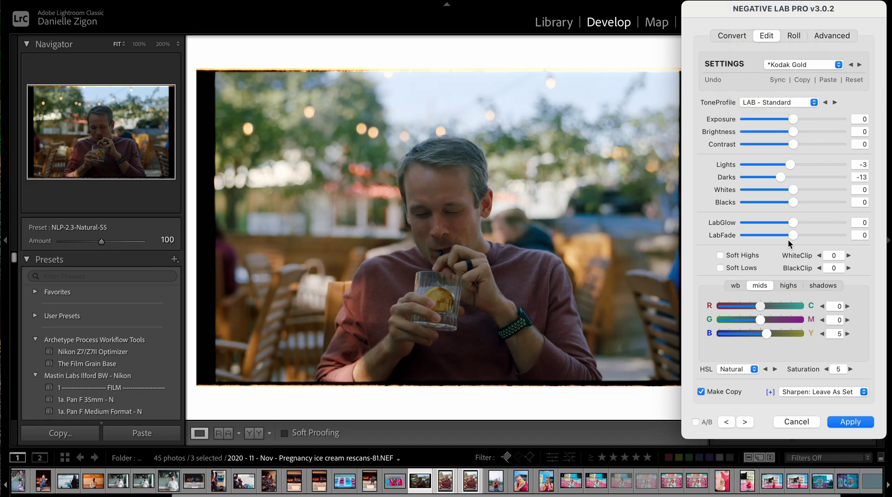
drag(793, 131, 814, 132)
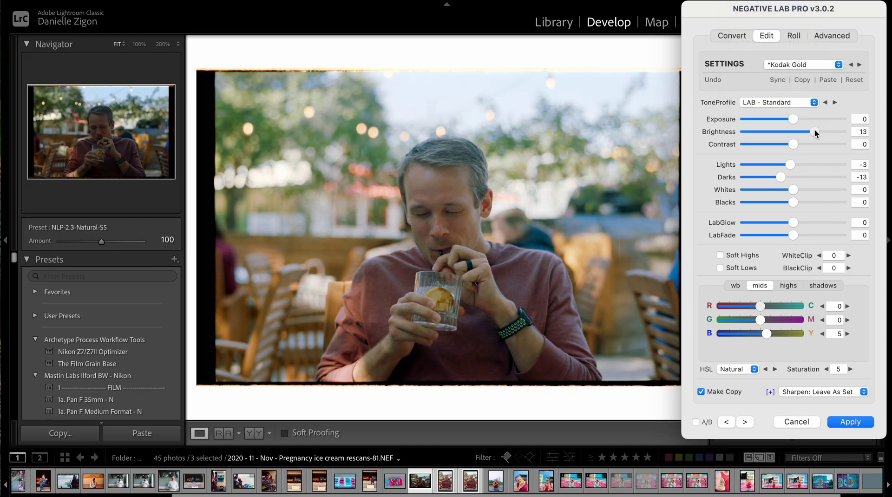
- Switch the colour model to Crystal and push Tint toward magenta to 19
click(733, 285)
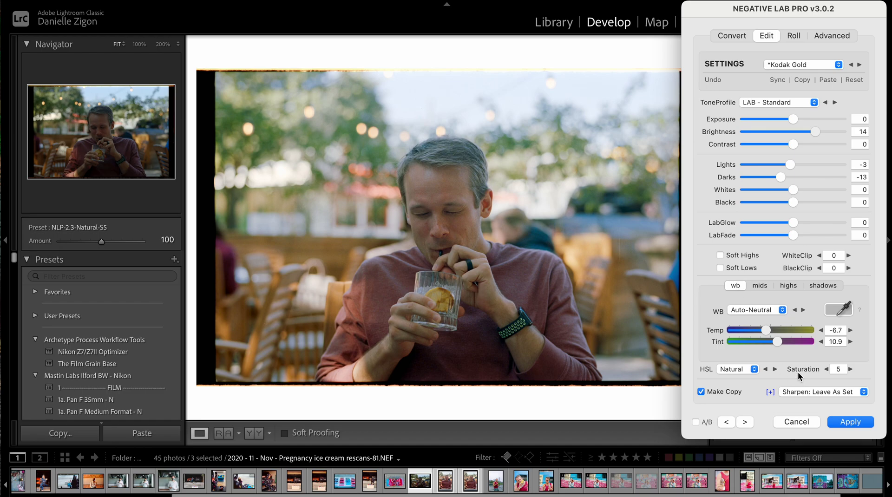
click(738, 369)
click(744, 388)
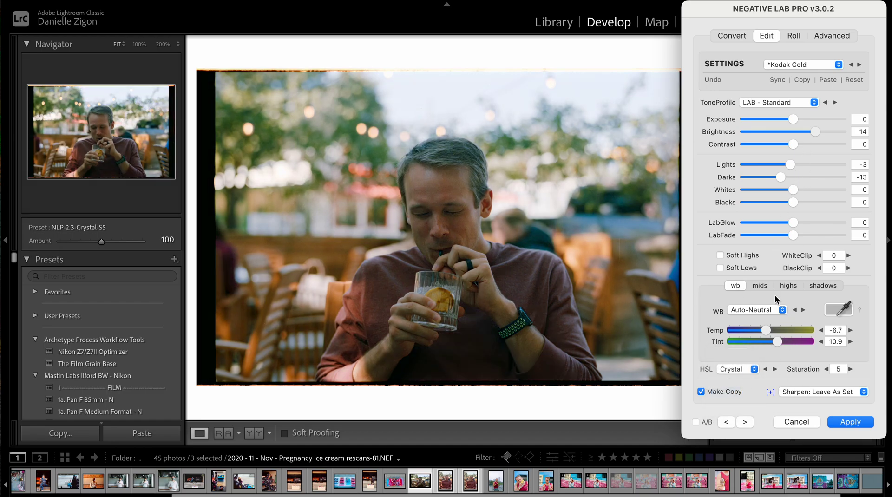
drag(779, 341, 783, 341)
- Set Brightness 22, Darks 3, Saturation 3, Temp about 1 and Contrast -8, tweaking shadow red–cyan
drag(816, 131, 828, 131)
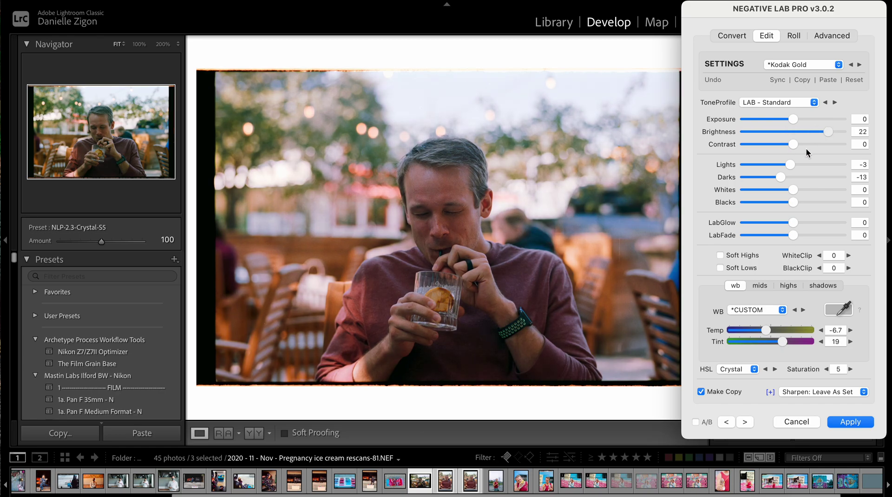
click(785, 178)
drag(789, 179, 797, 180)
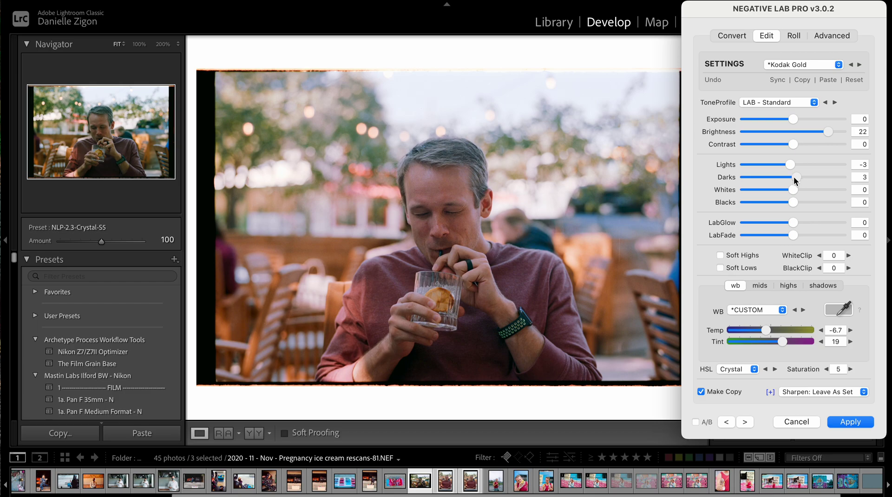
click(826, 370)
click(826, 371)
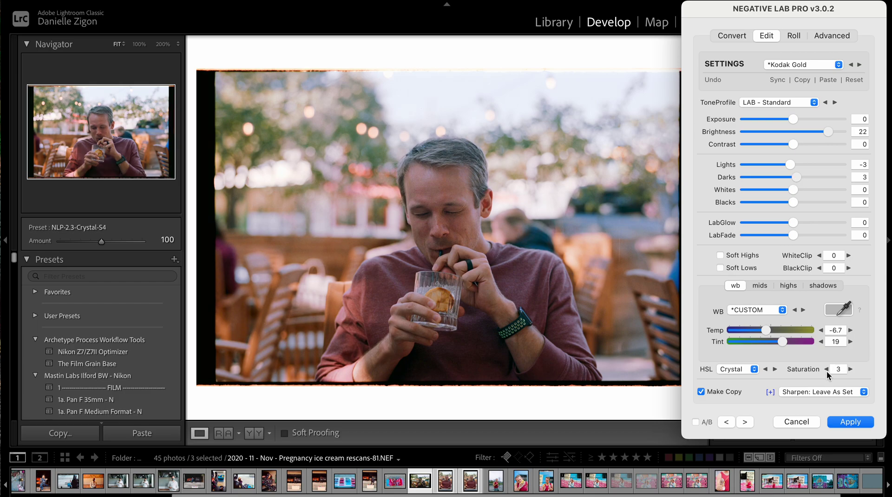
click(771, 332)
drag(774, 328, 775, 328)
click(819, 285)
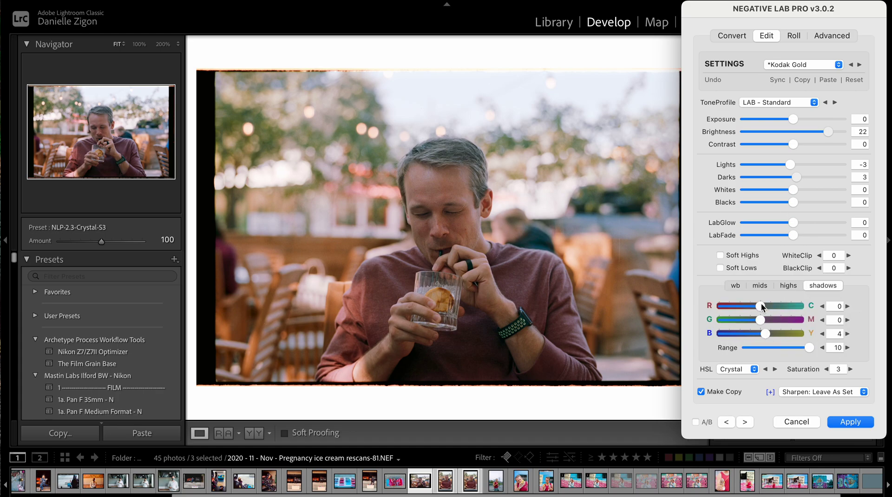
drag(762, 307, 760, 307)
drag(794, 144, 778, 145)
- Set midtone blue–yellow to 5 and midtone green–magenta and red–cyan to 0
click(759, 285)
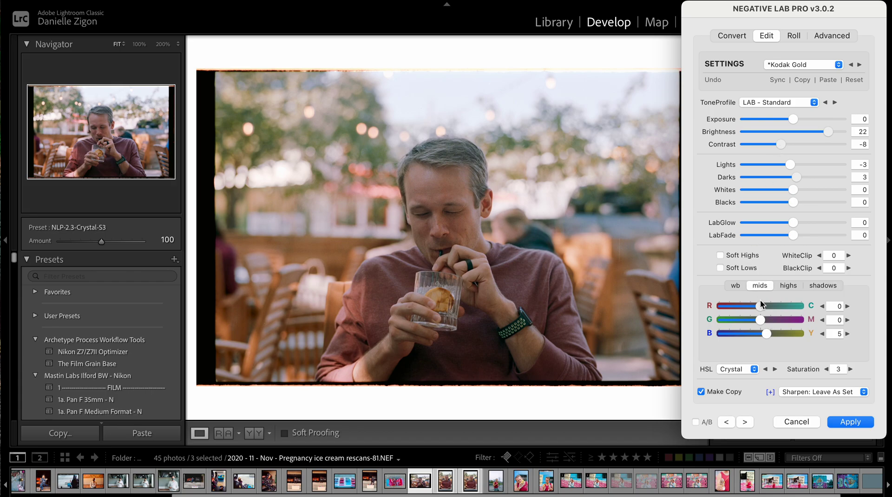
drag(765, 334, 769, 336)
drag(761, 308, 755, 319)
double_click(756, 318)
key(Tab)
key(shift+Tab)
key(shift+Tab)
key(shift+Tab)
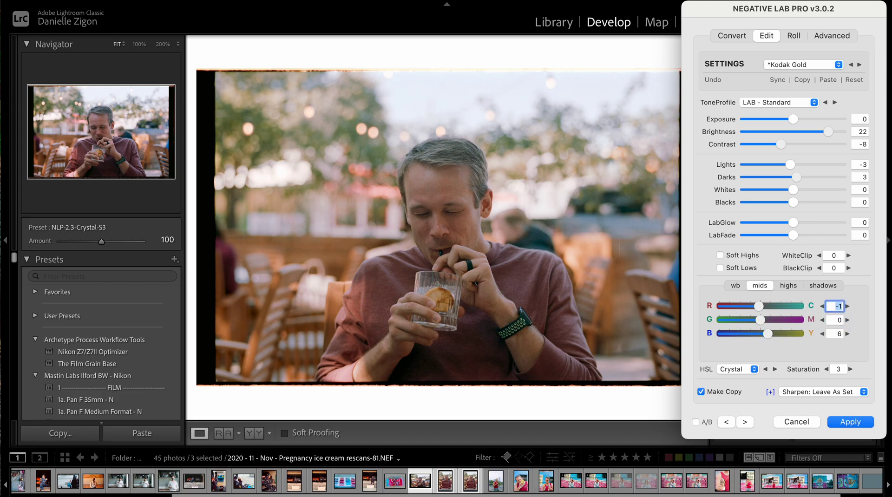
text(0)
key(Tab)
- Raise LabFade and Exposure, and shift midtones toward magenta to 3
drag(793, 235, 801, 236)
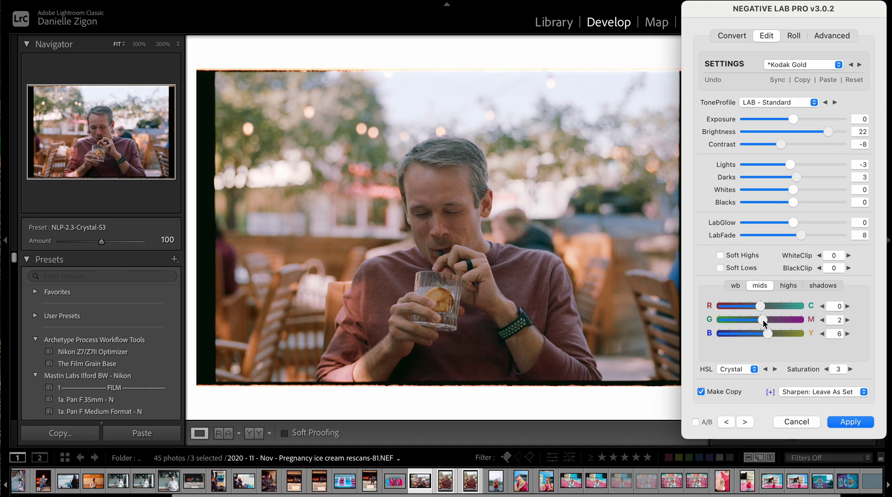
drag(763, 321, 765, 321)
mouse_move(795, 118)
mouse_down()
mouse_move(813, 118)
mouse_move(804, 119)
mouse_up()
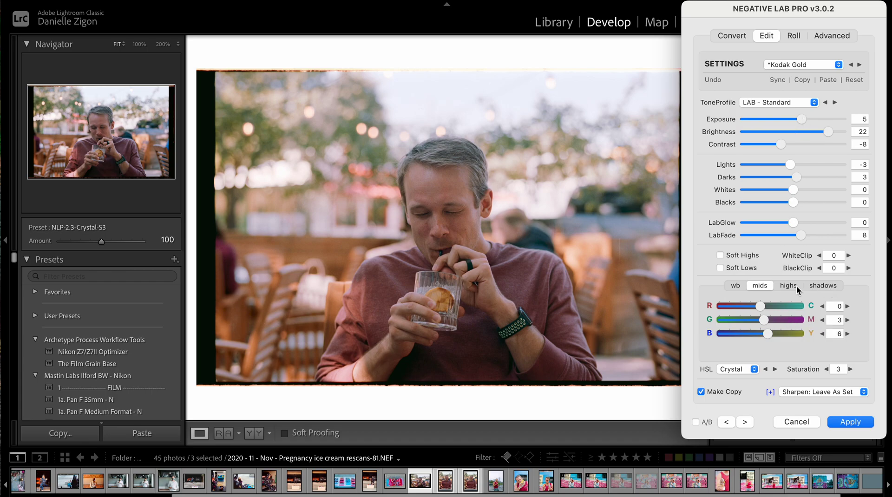
- Test highlight colour balance nudges, leaving all highlight values at 0
click(781, 285)
click(822, 320)
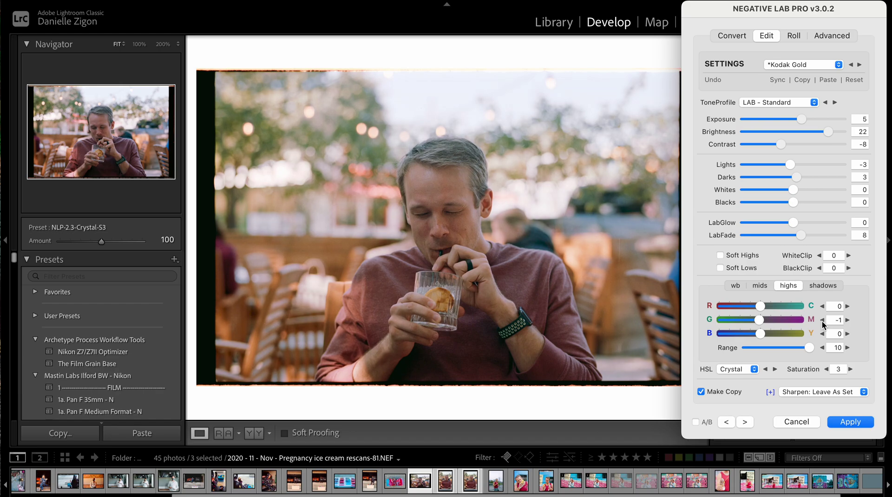
click(848, 320)
click(822, 333)
click(848, 334)
click(822, 306)
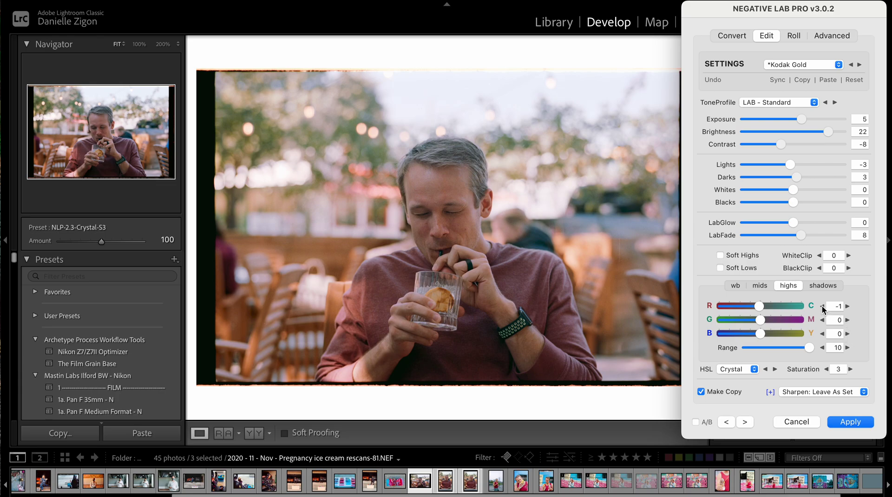
click(847, 306)
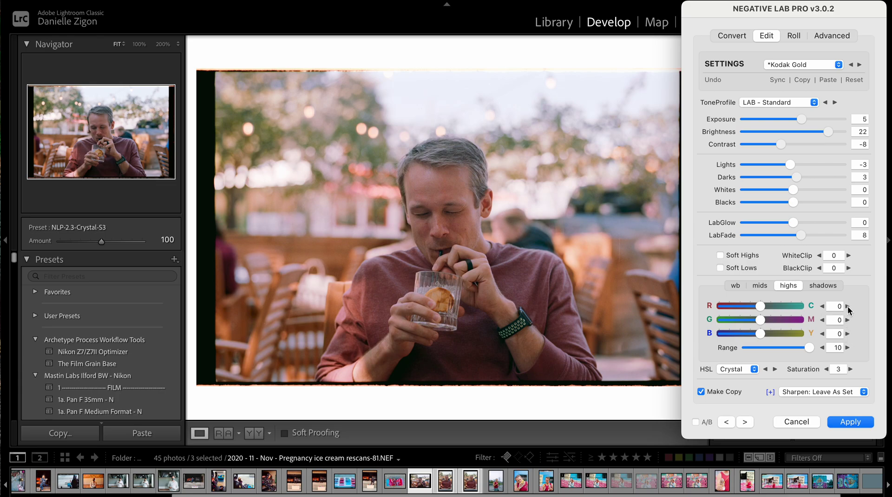
- Set shadow red–cyan to 2 and raise the Blacks to 5
click(826, 286)
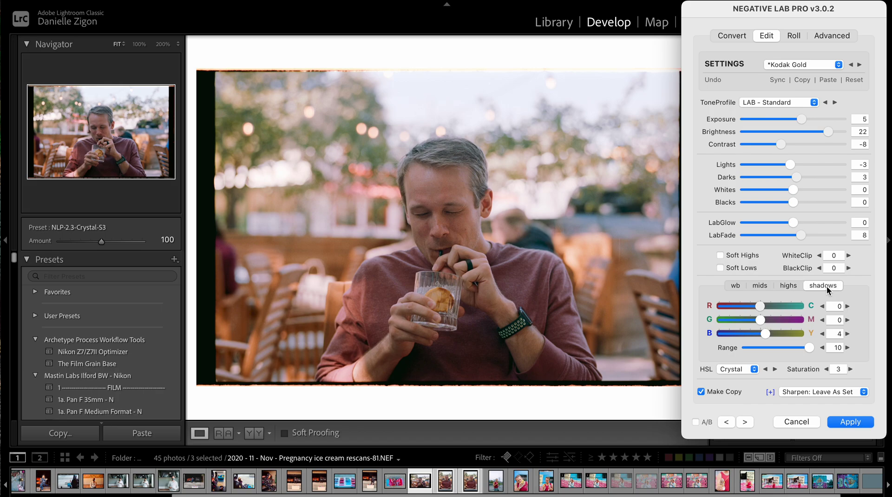
click(765, 307)
drag(764, 307, 763, 308)
mouse_move(794, 204)
mouse_down()
mouse_move(780, 205)
mouse_move(798, 203)
mouse_up()
- Sync all Negative Lab Pro settings across the three selected scans
click(773, 80)
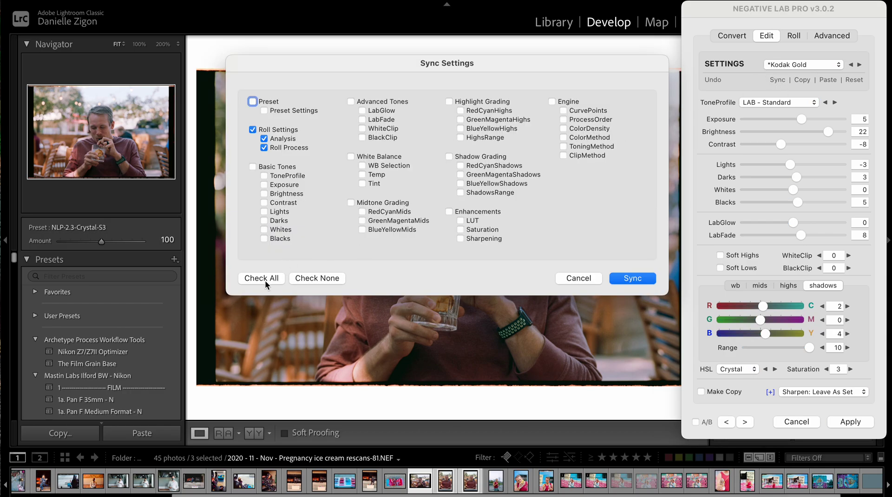
click(267, 281)
click(640, 279)
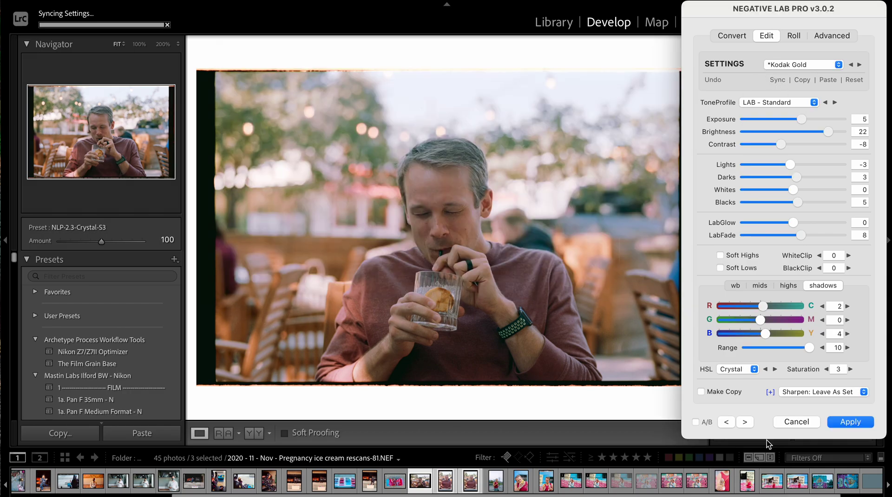
- On rescans-82, warm the colour temperature and lower Brightness from 22 to 14
click(745, 422)
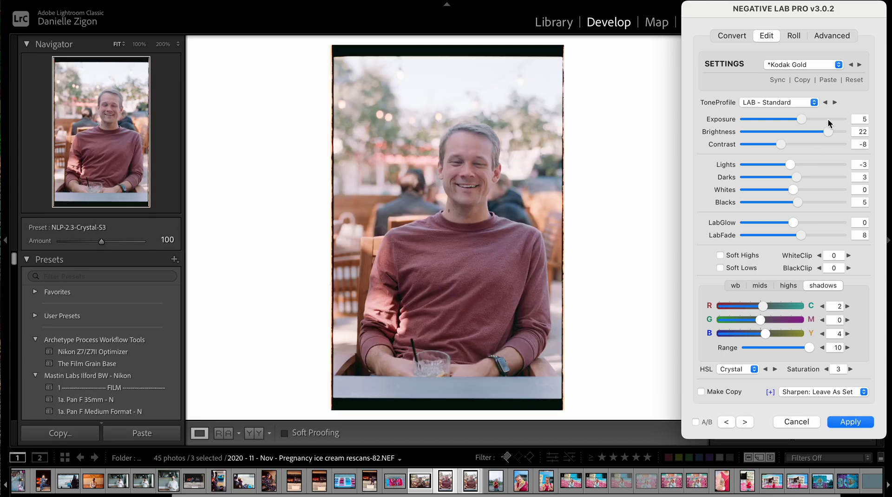
click(735, 285)
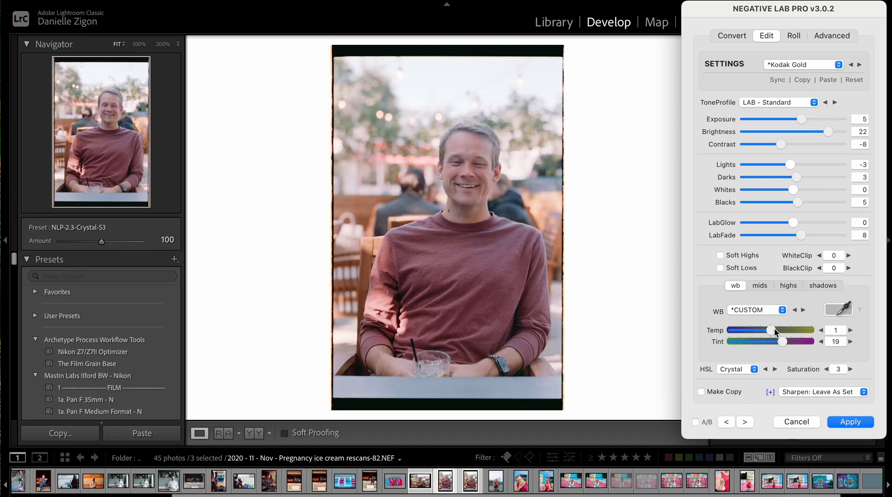
mouse_move(774, 329)
mouse_down()
mouse_move(786, 342)
mouse_move(779, 330)
mouse_up()
drag(828, 132, 814, 131)
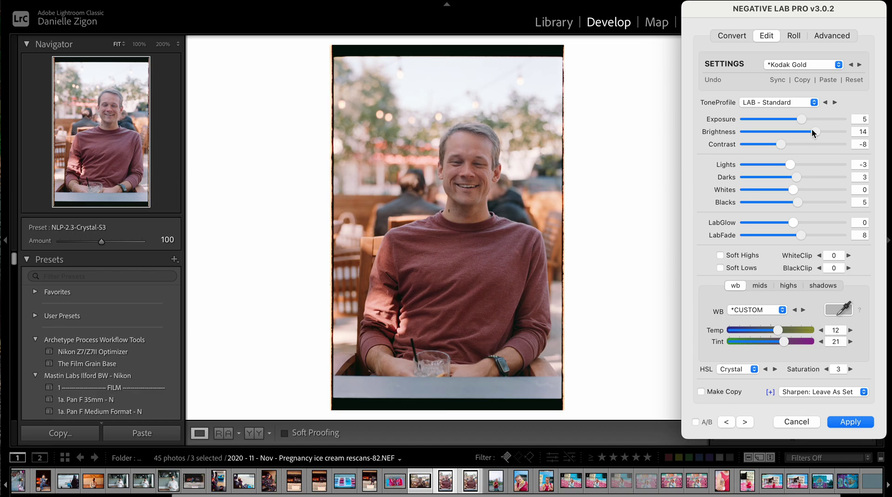
- Copy rescans-82's settings onto rescans-83, set midtone blue–yellow to 4, and apply
click(802, 80)
click(621, 280)
click(745, 422)
click(828, 79)
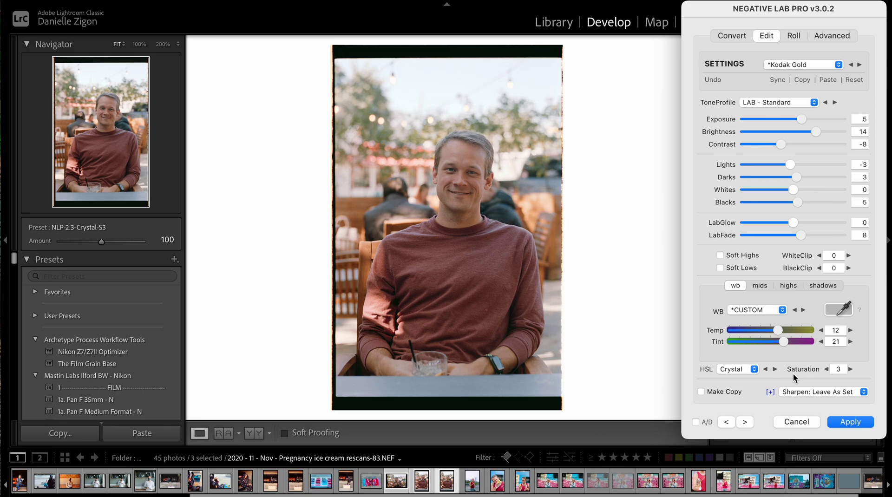
click(765, 285)
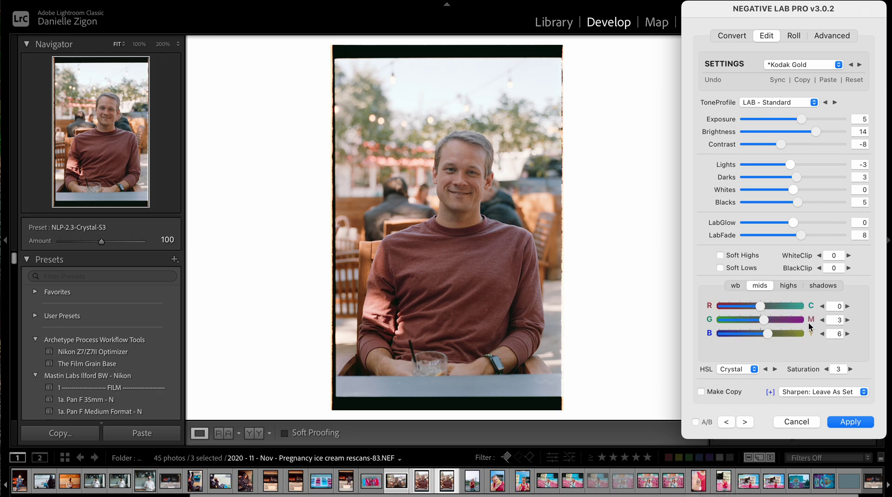
click(821, 334)
click(822, 334)
drag(754, 333, 763, 332)
click(836, 425)
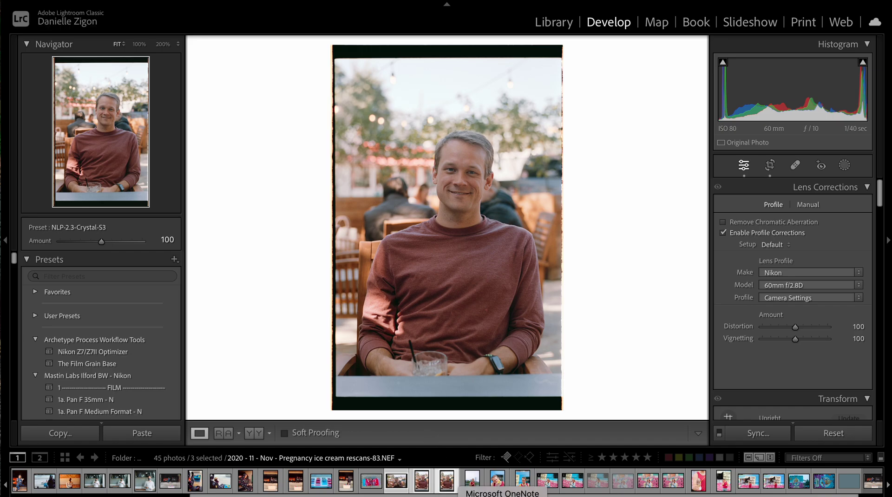
- Make virtual copies of the selected scans and reset the copies to raw negatives
right_click(391, 485)
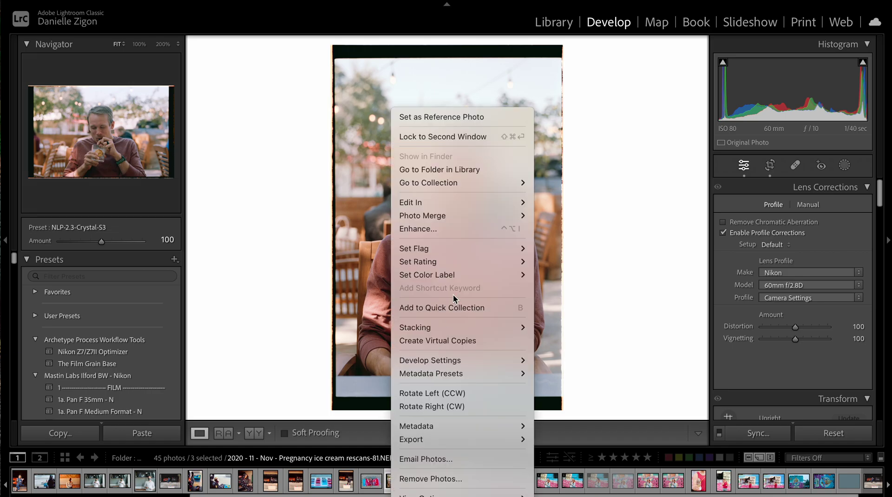
click(462, 340)
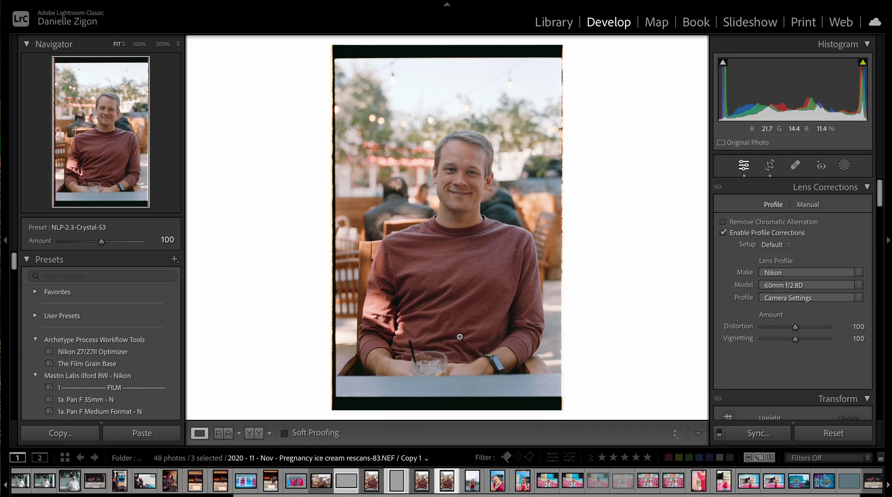
click(848, 435)
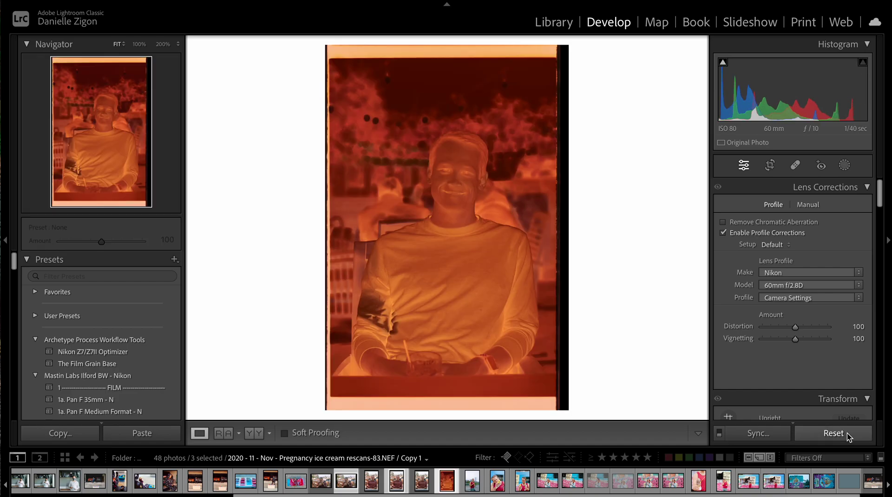
click(498, 482)
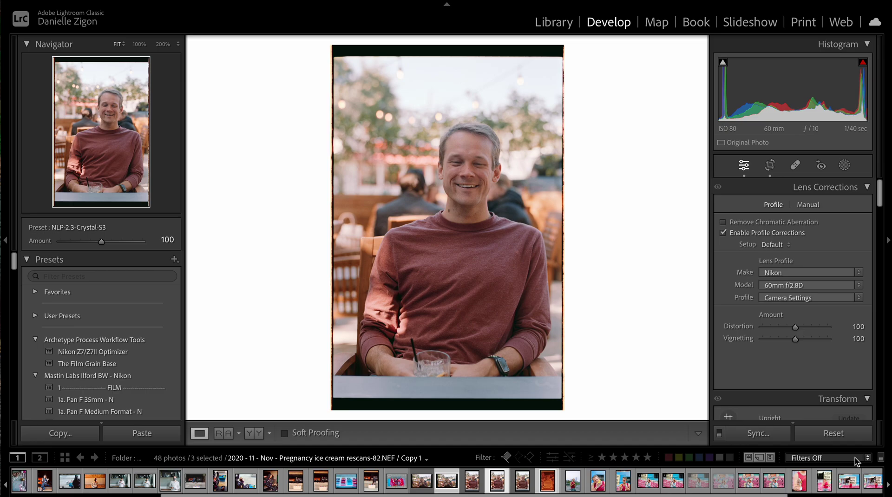
click(838, 437)
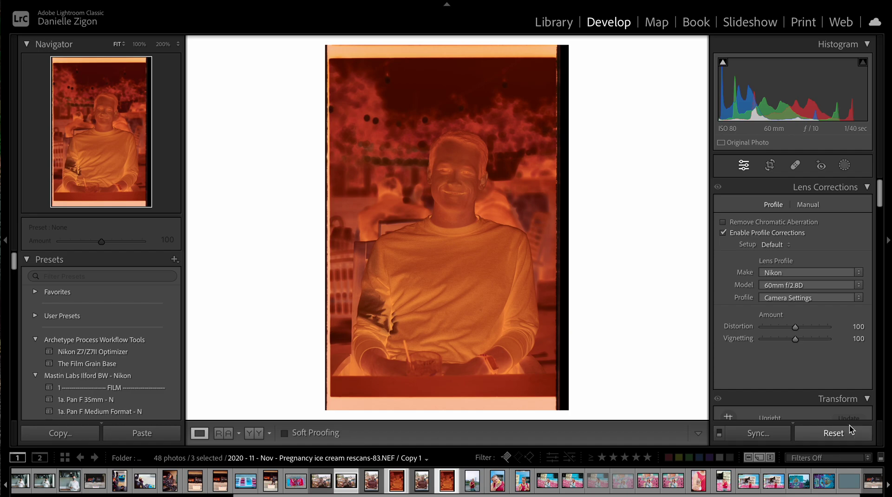
- Select the converted rescans-81 and bring up the Synchronize Settings options
key(Left)
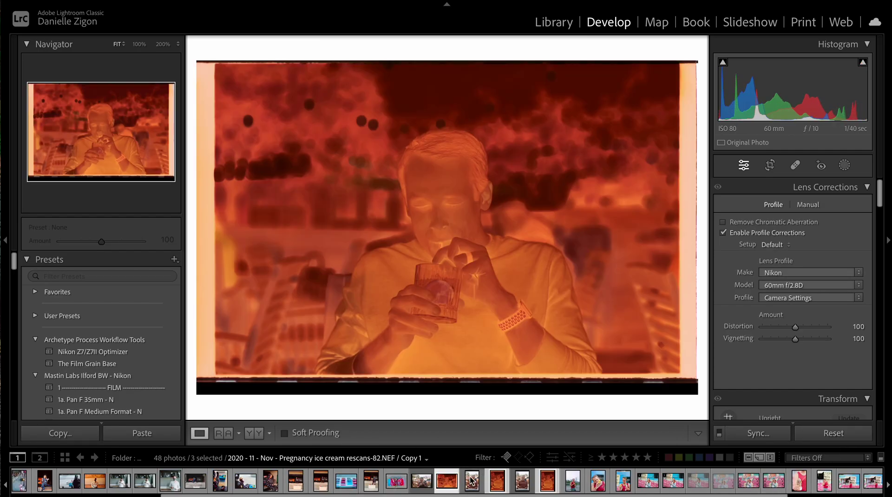
key(Left)
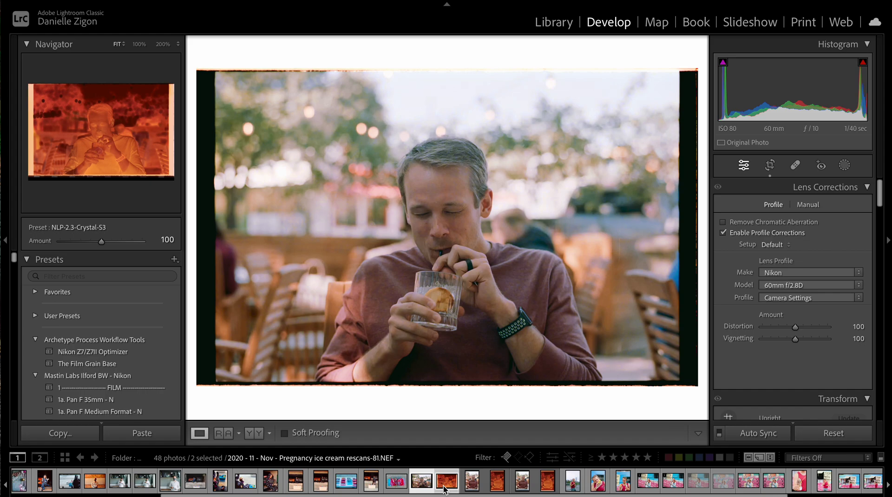
key(super+shift+s)
- Sync only White Balance, Lens Corrections, Transform and Crop onto the frame 81 copy
click(244, 283)
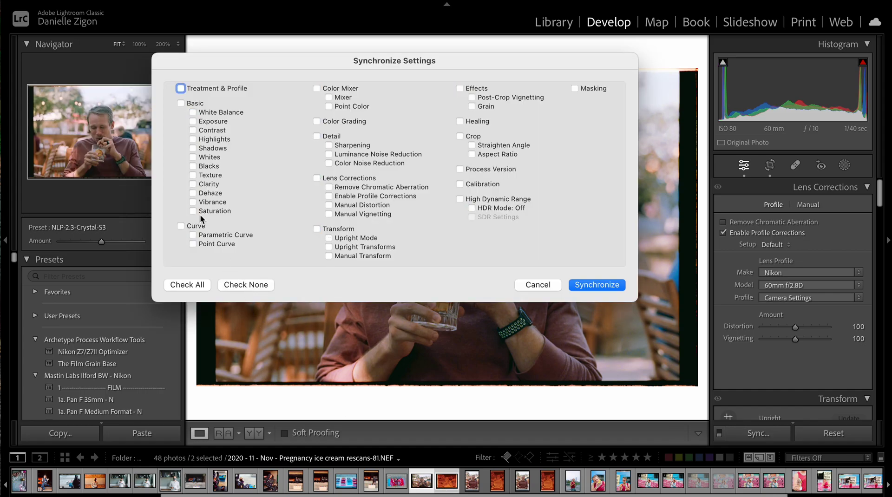
click(222, 113)
click(361, 178)
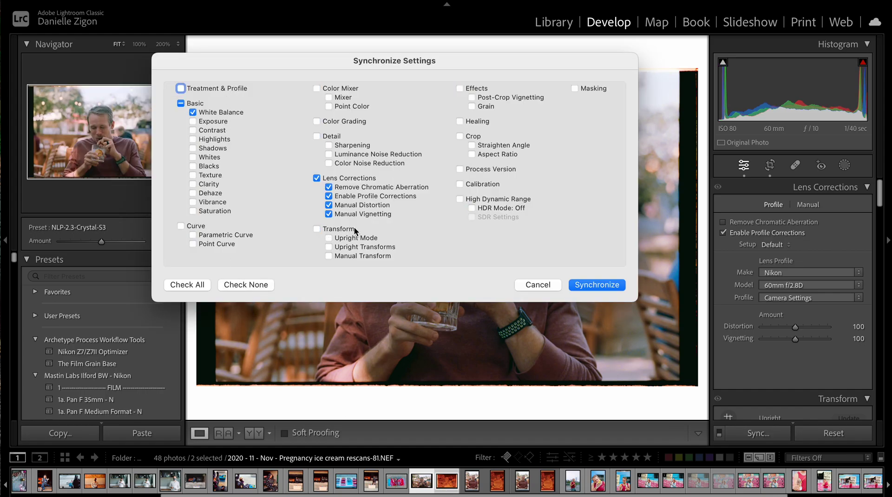
click(355, 229)
click(469, 137)
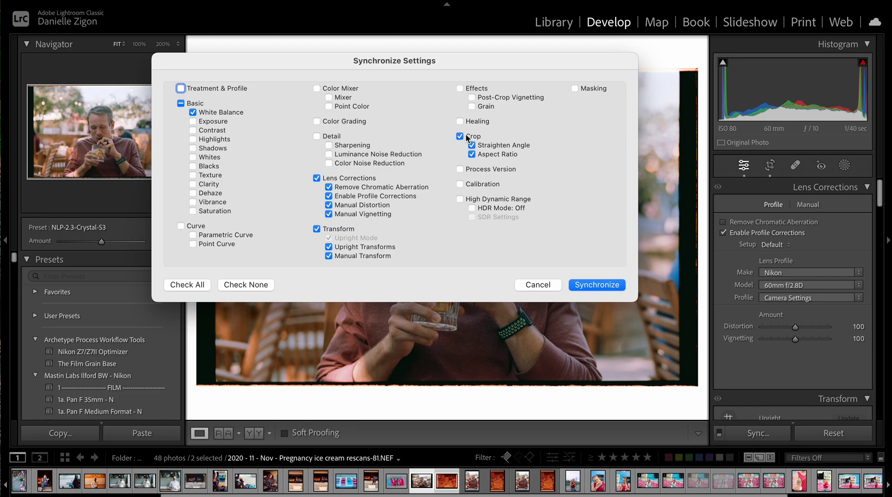
click(597, 285)
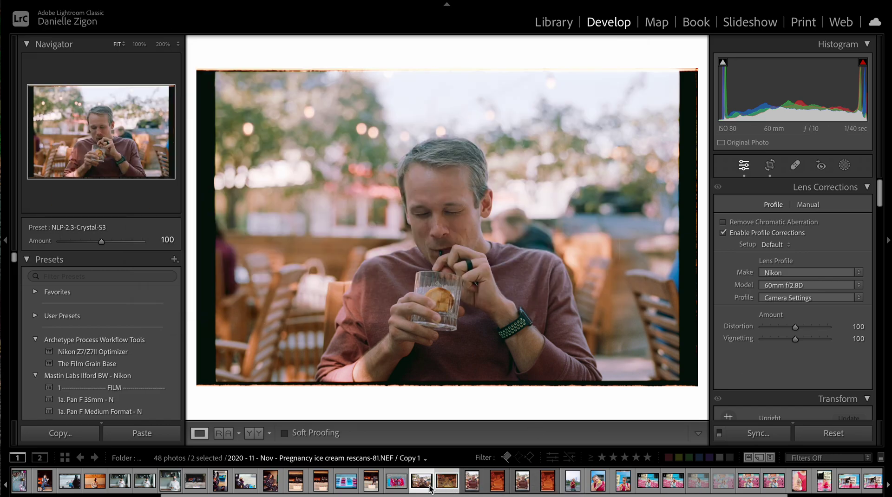
- Apply the same sync to the frame 82 and 83 virtual copies
click(497, 483)
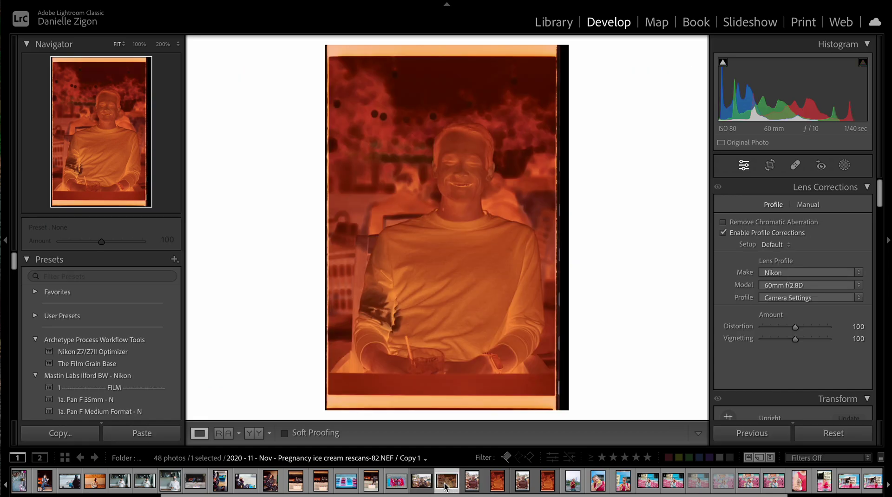
ctrl+click(547, 482)
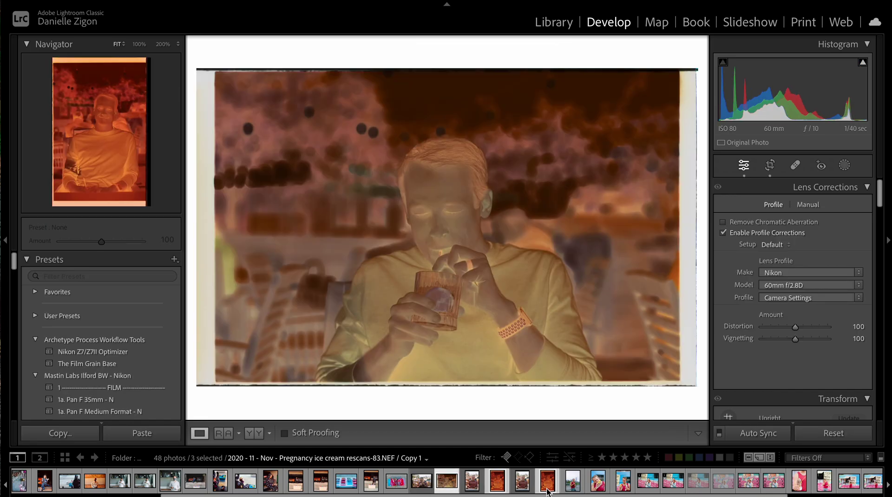
key(ctrl+shift+s)
key(Return)
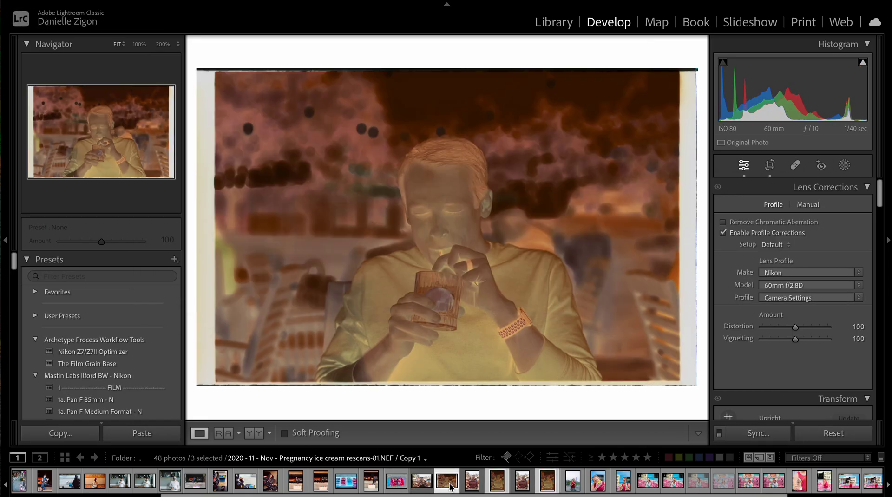
- Crop the frame 81 virtual copy tightly inside the film border
key(r)
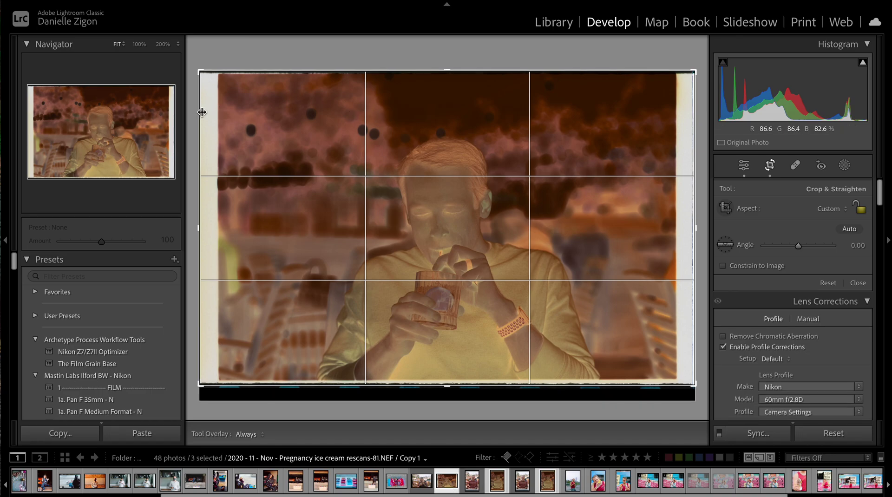
drag(200, 114, 263, 149)
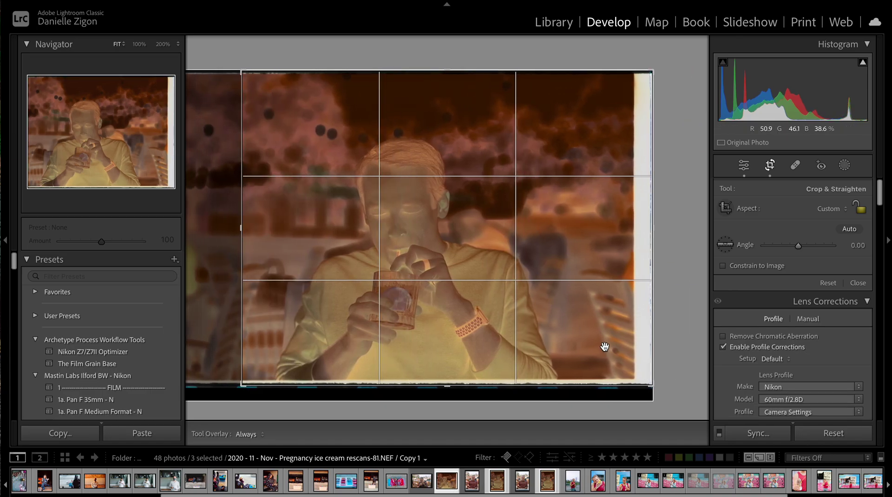
drag(528, 387, 530, 377)
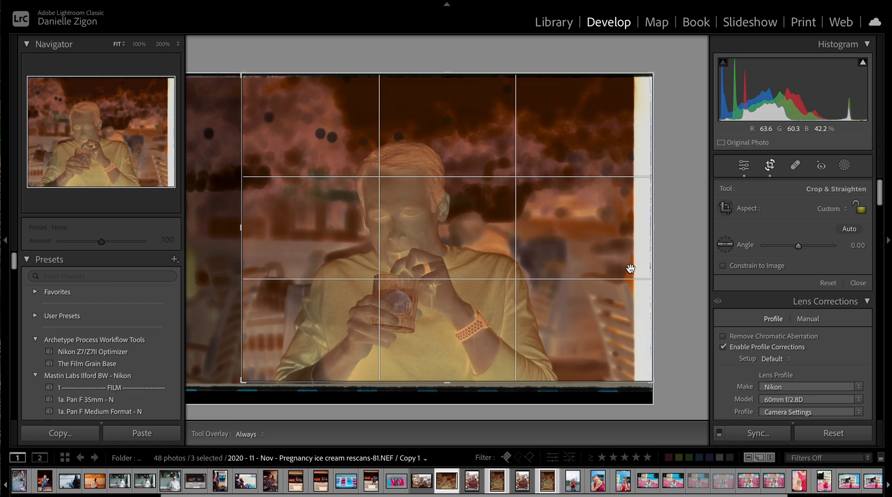
drag(644, 89, 615, 99)
drag(284, 139, 291, 133)
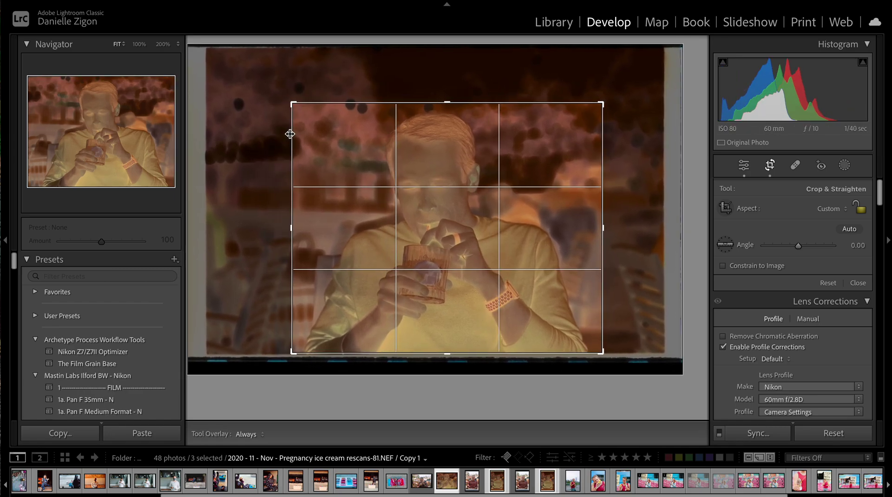
key(Return)
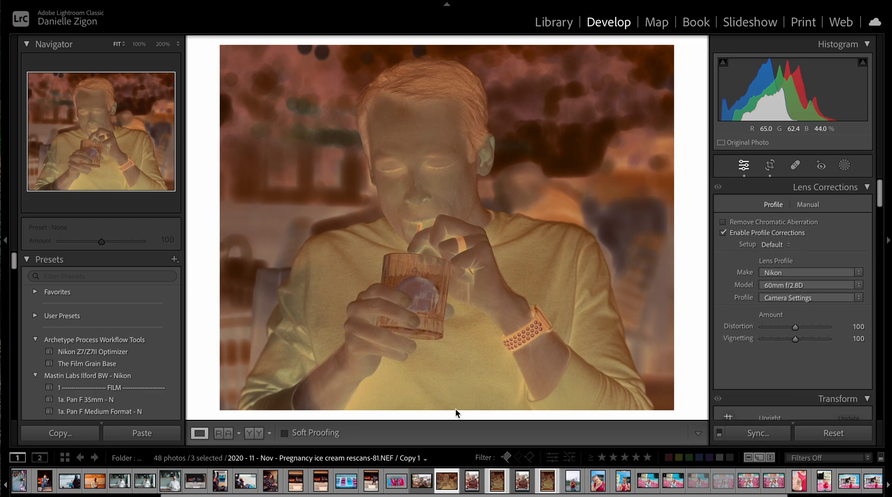
- Crop the frame 82 virtual copy inward on all four edges past the border
click(501, 487)
key(r)
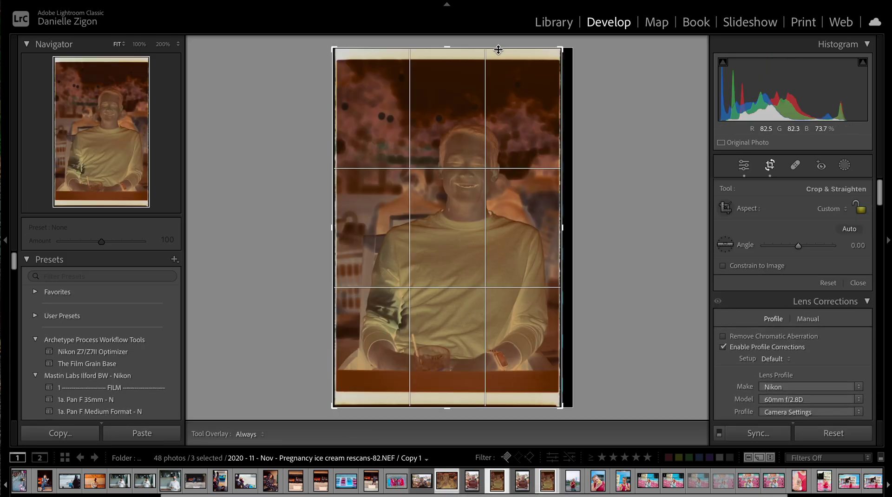
drag(498, 47, 498, 81)
drag(476, 374, 474, 356)
drag(561, 203, 554, 206)
drag(339, 205, 350, 207)
key(Return)
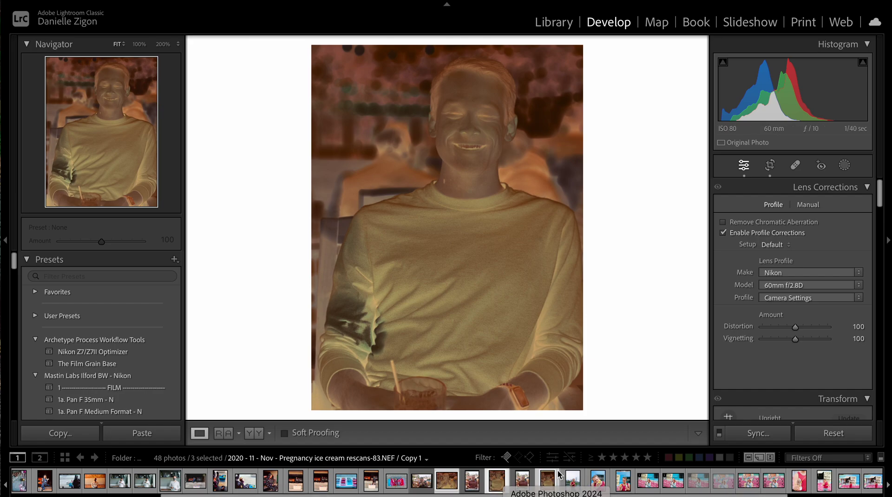
- Crop the frame 83 virtual copy tightly to the portrait, removing the film border
click(547, 483)
click(544, 492)
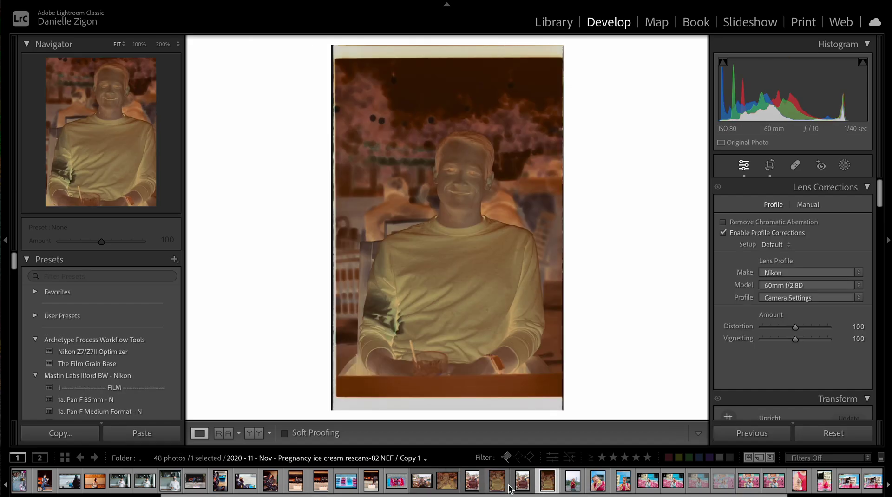
key(Right)
click(770, 165)
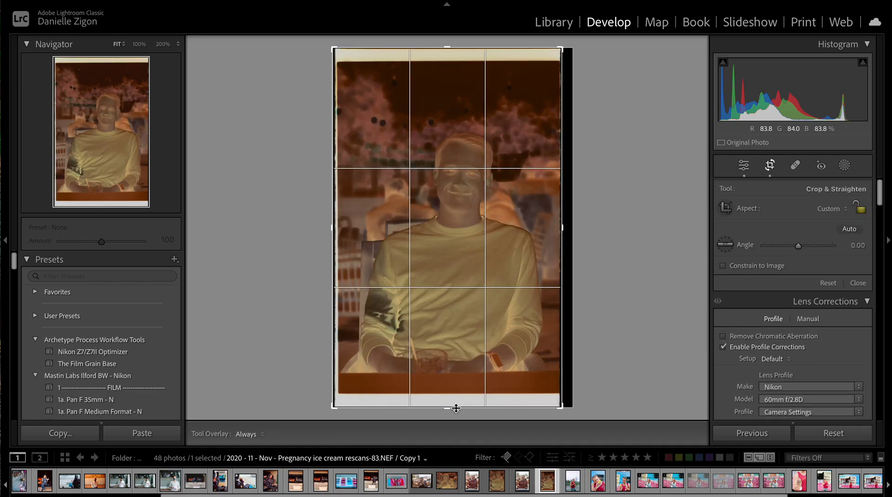
drag(456, 408, 454, 386)
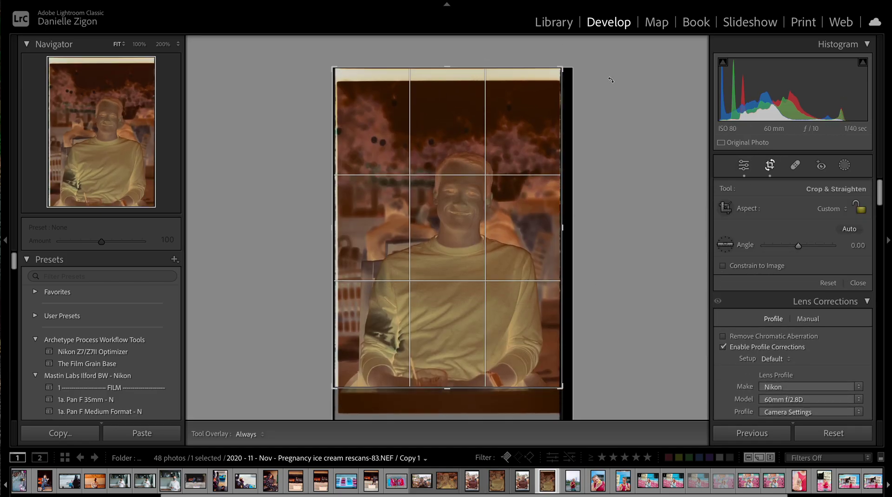
drag(564, 103, 553, 104)
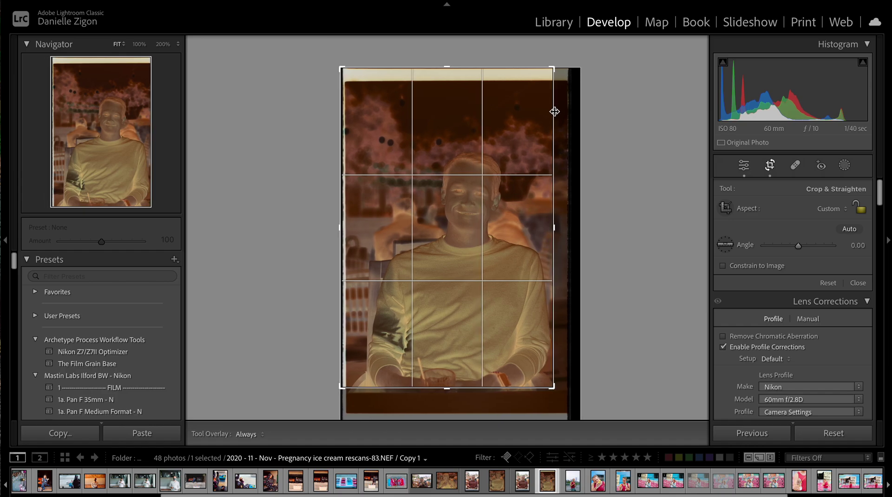
drag(341, 68, 359, 111)
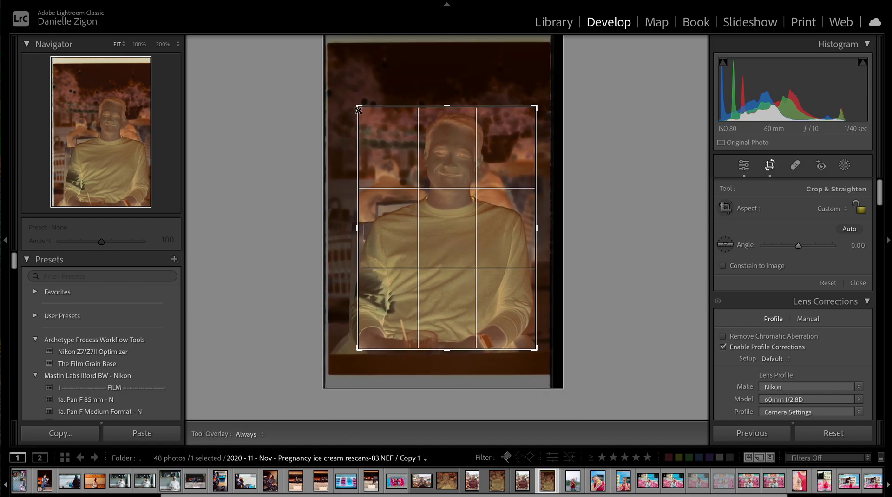
key(Return)
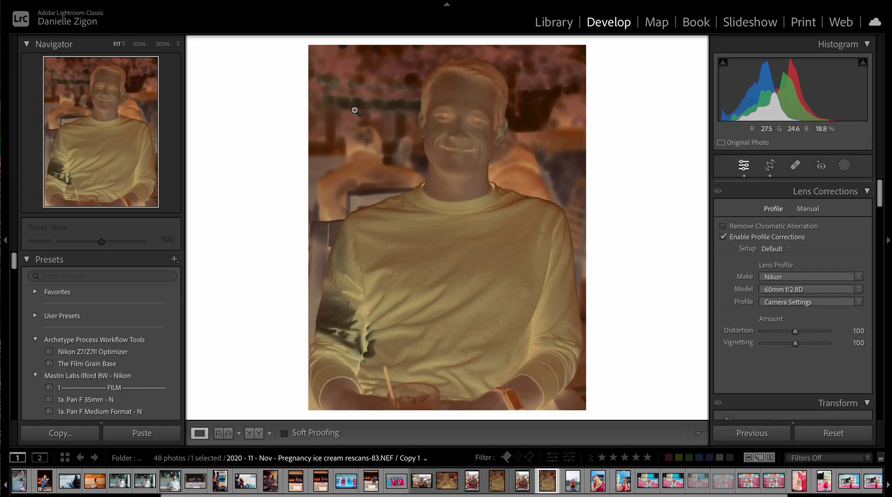
- Un-convert the three cropped copies and reconvert them with Roll Analysis, with Make Copy unticked
shift+click(446, 481)
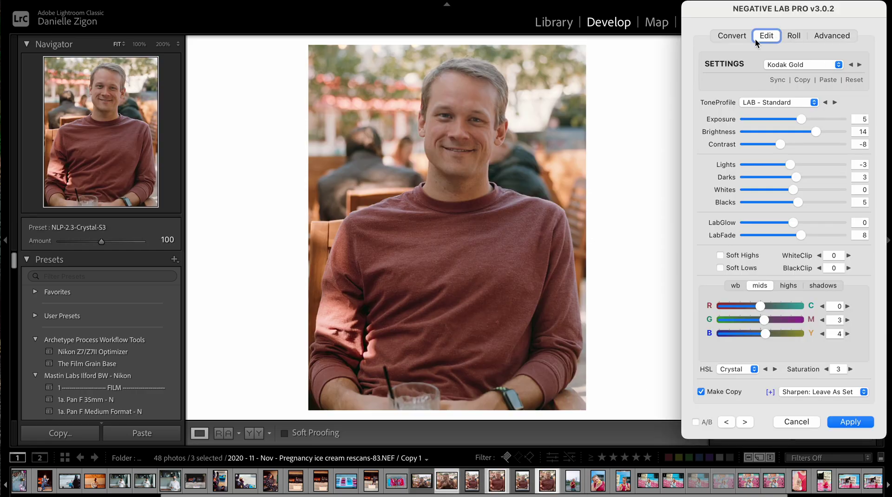
click(727, 38)
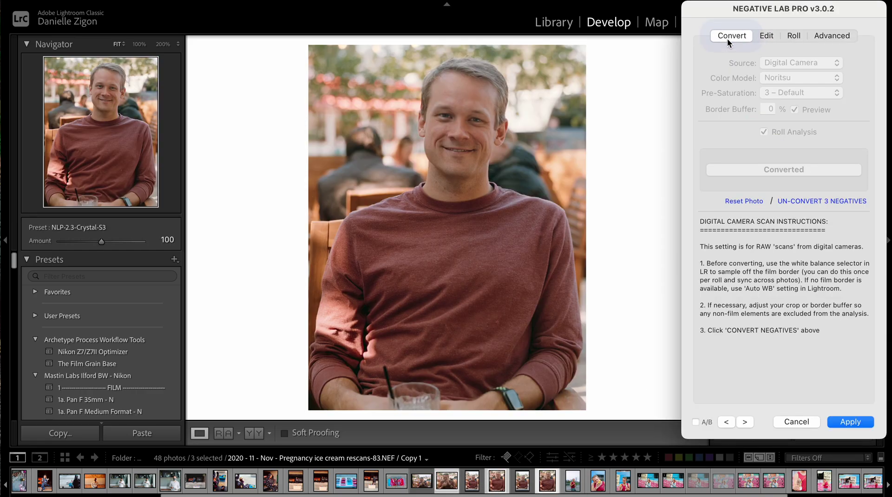
click(817, 204)
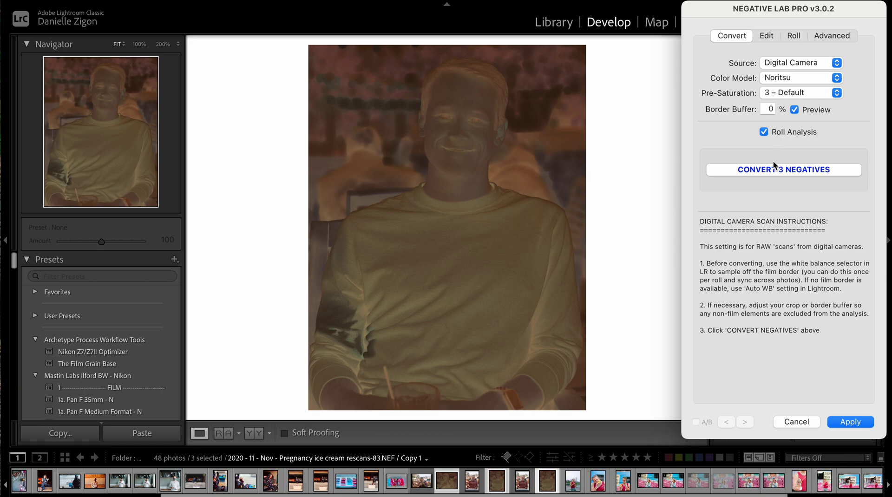
click(758, 172)
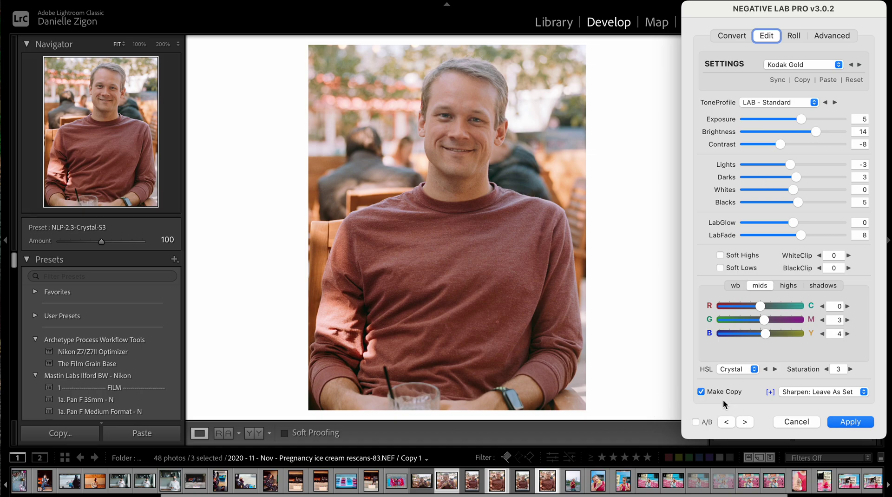
click(701, 391)
- Apply the conversion, then sync White Balance, Crop, Lens and Transform from frame 83 and the next original onto their copies
click(851, 421)
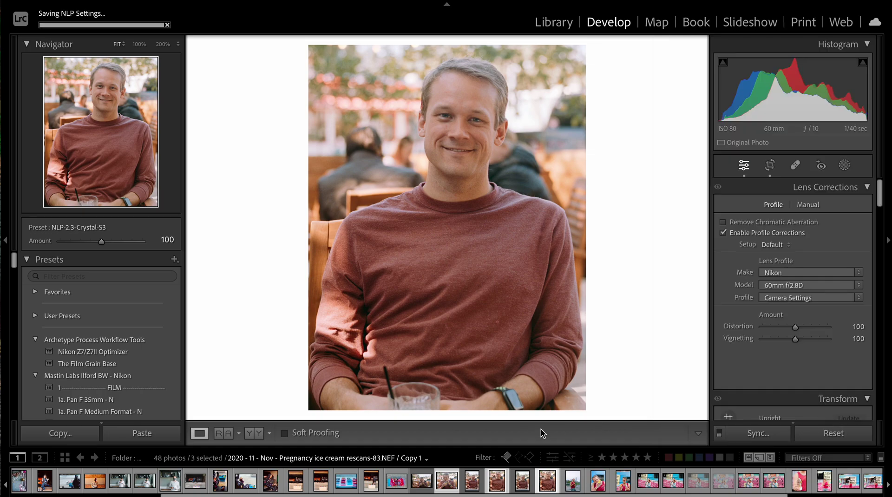
click(529, 482)
ctrl+click(541, 487)
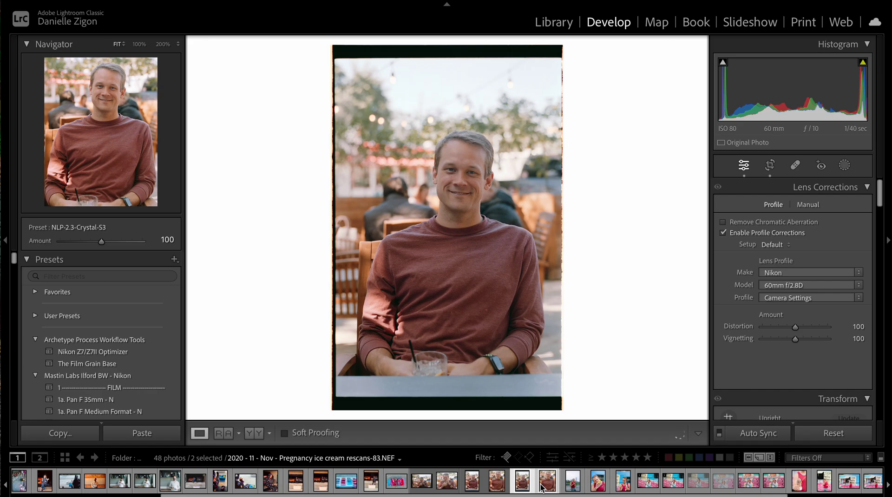
key(ctrl+shift+s)
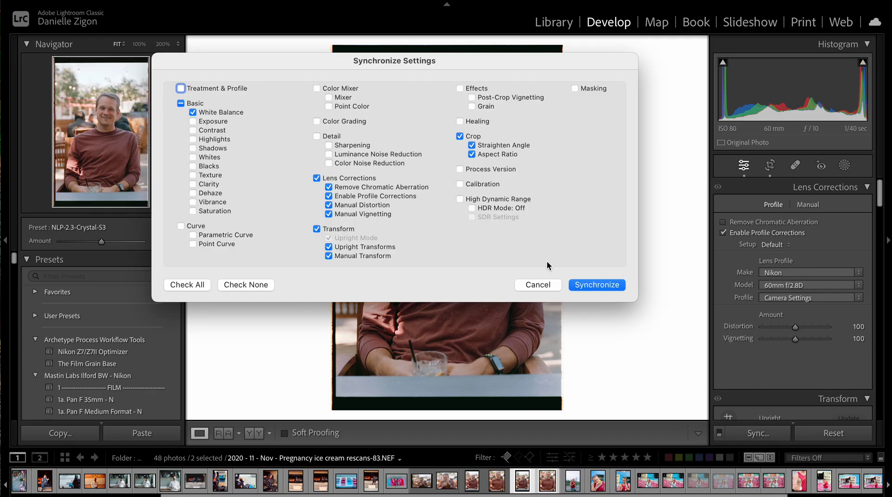
click(597, 285)
click(471, 482)
ctrl+click(493, 485)
key(ctrl+shift+s)
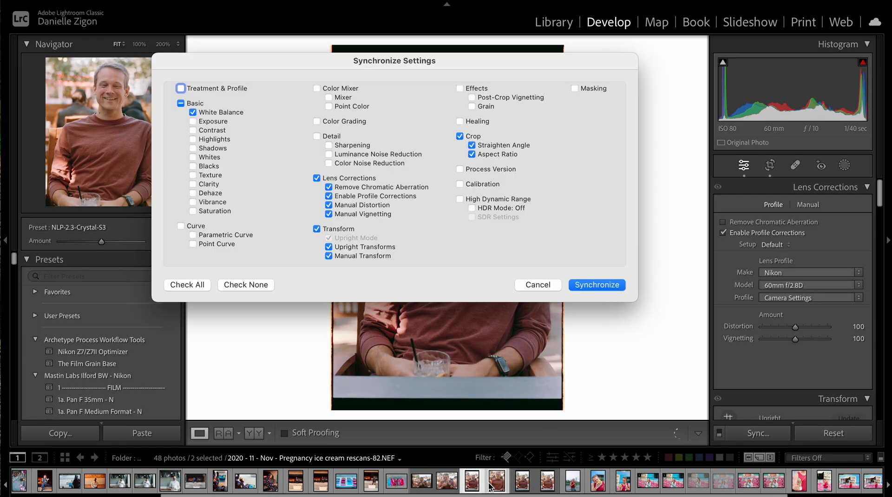
key(Return)
- Sync the same settings from the drinking photo onto its copy
click(421, 482)
ctrl+click(446, 483)
key(ctrl+shift+s)
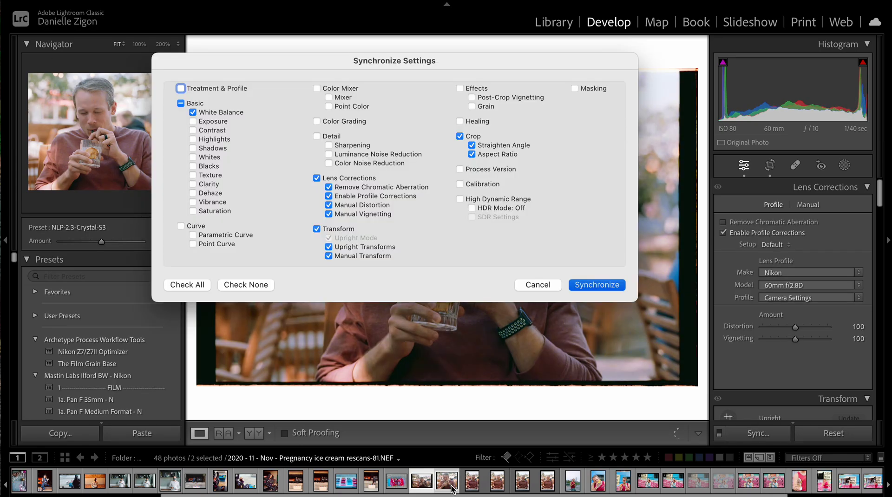
key(Return)
click(472, 482)
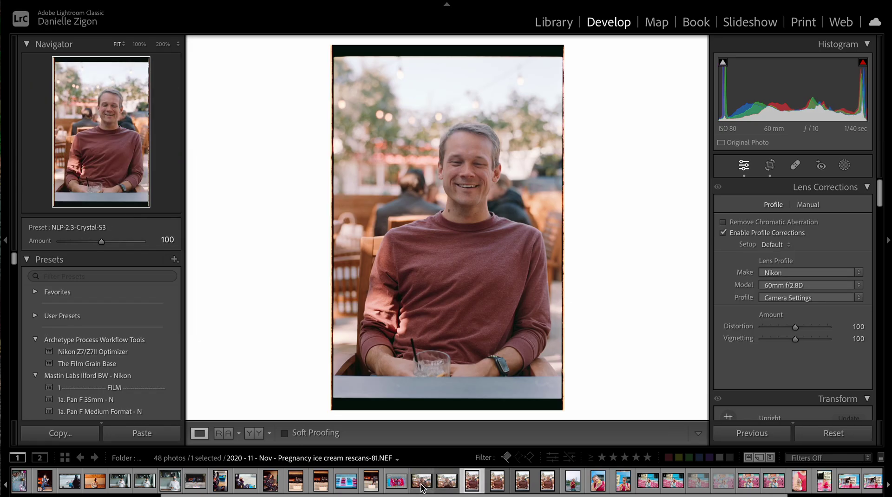
- Compare the original drinking photo and its copy side by side in Survey view
click(422, 483)
ctrl+click(443, 484)
key(n)
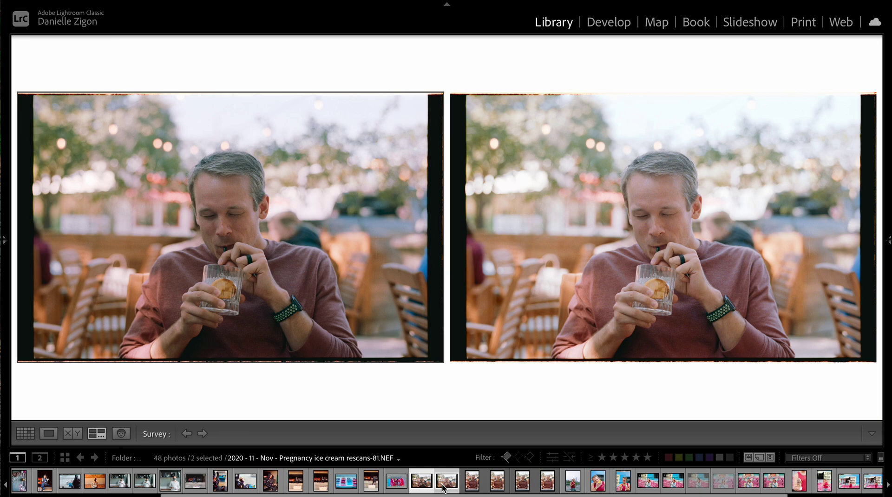
mouse_move(589, 214)
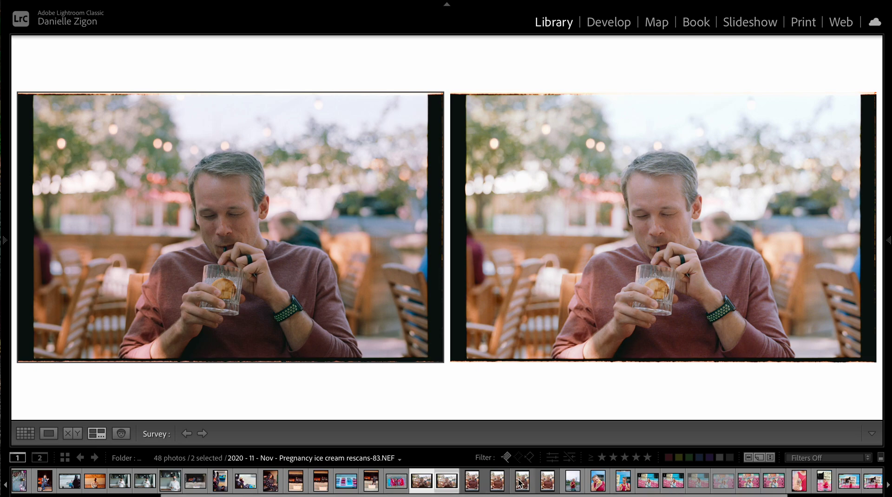
- Compare the portrait pair, check the copy in Negative Lab Pro without changes, then select the copy alone
click(472, 483)
ctrl+click(494, 486)
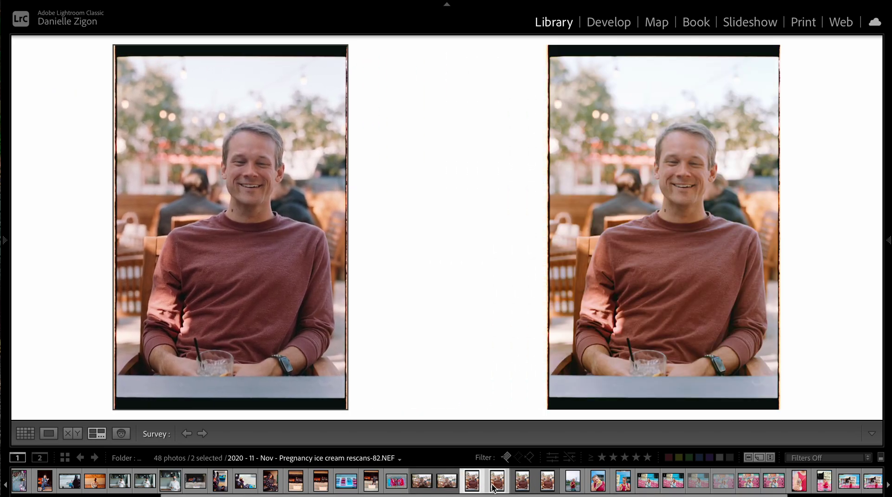
click(690, 177)
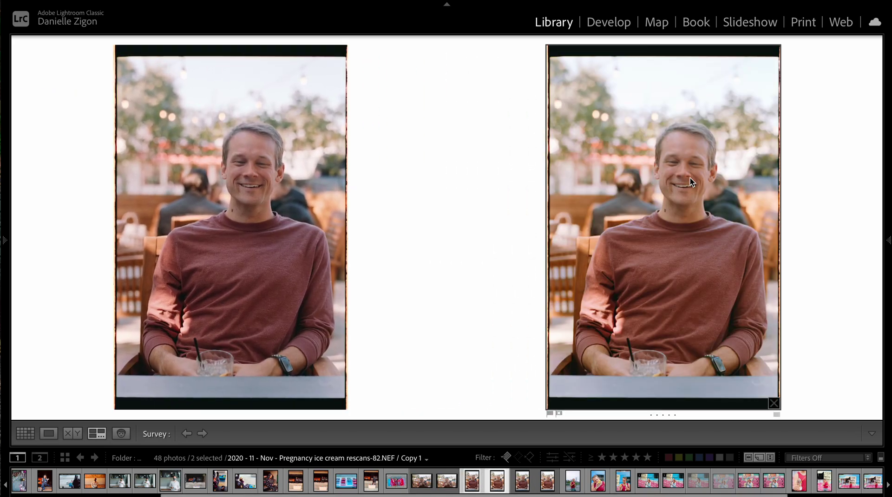
key(super+n)
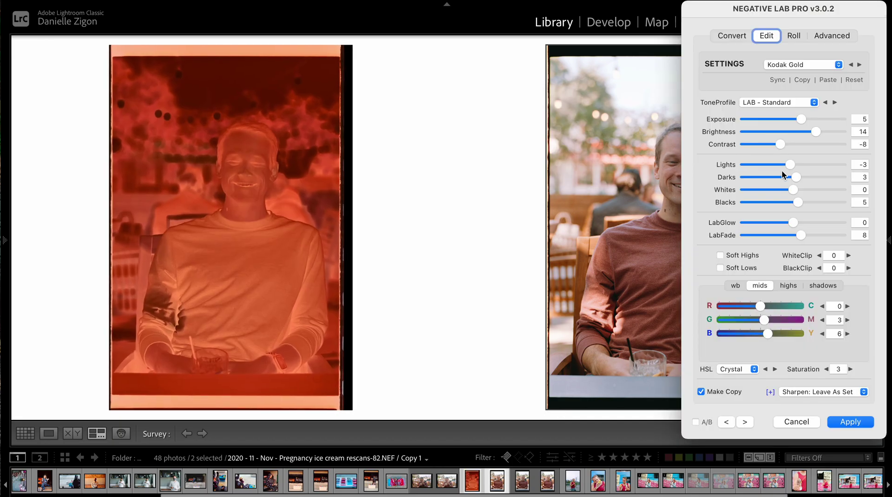
click(793, 422)
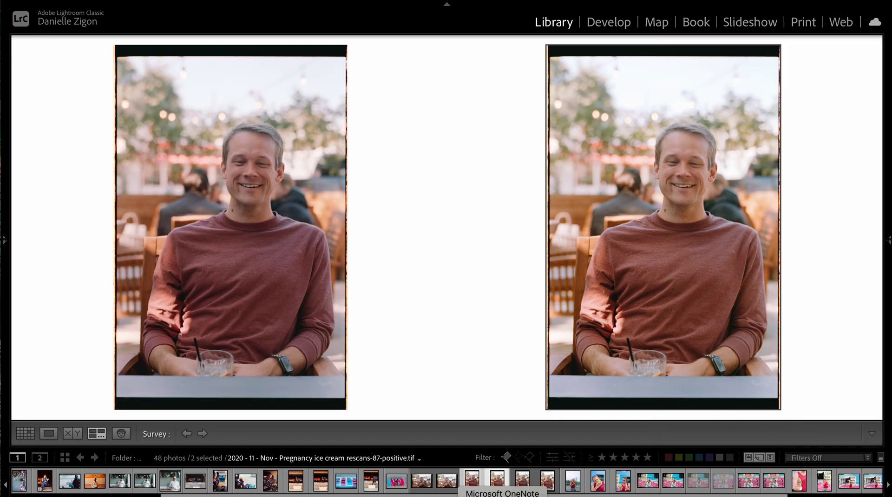
click(497, 484)
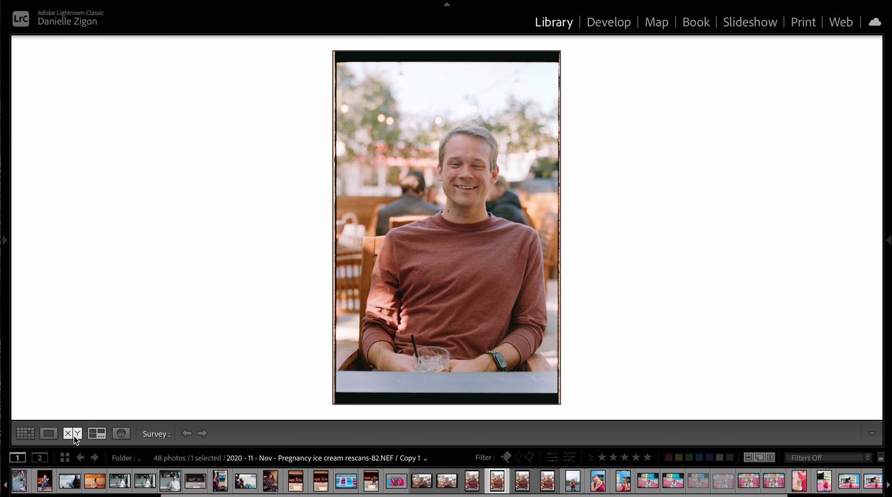
- In Develop's Reference view, set the original portrait as the reference beside the copy
key(d)
click(223, 434)
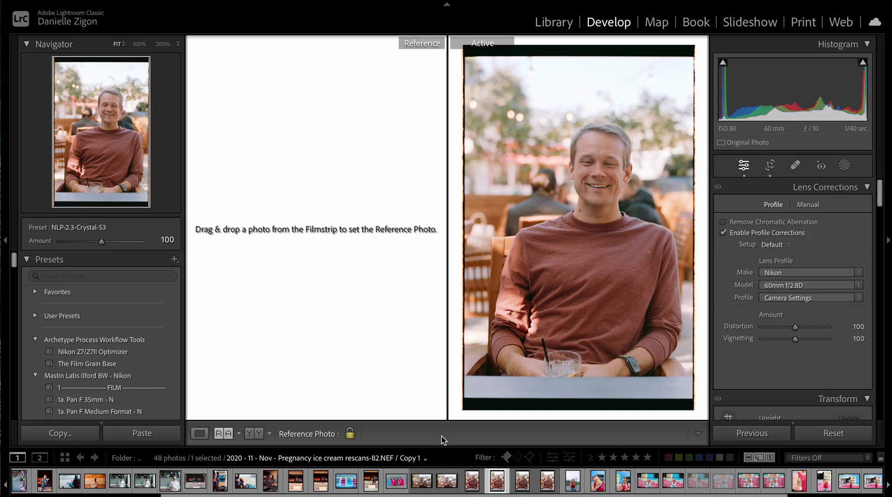
drag(472, 481, 338, 288)
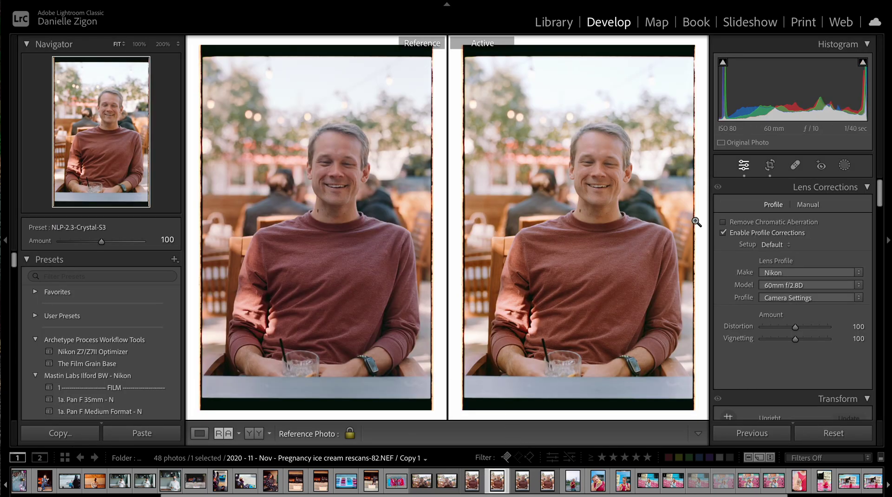
- Lower the portrait copy's Negative Lab Pro Temp from 12 to 7 and apply it
key(super+n)
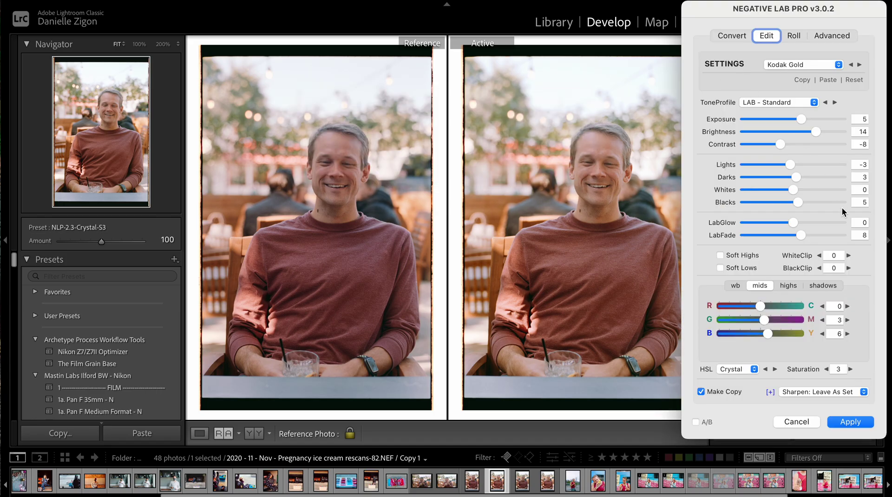
click(735, 285)
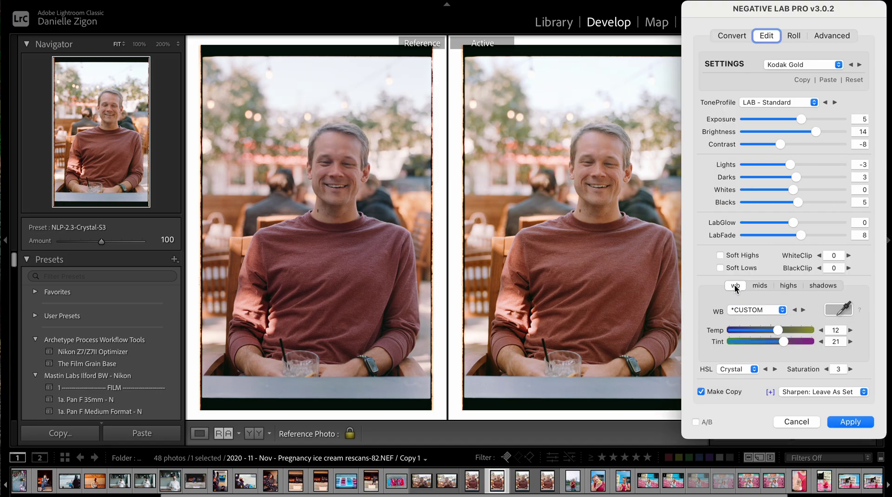
drag(778, 330, 774, 330)
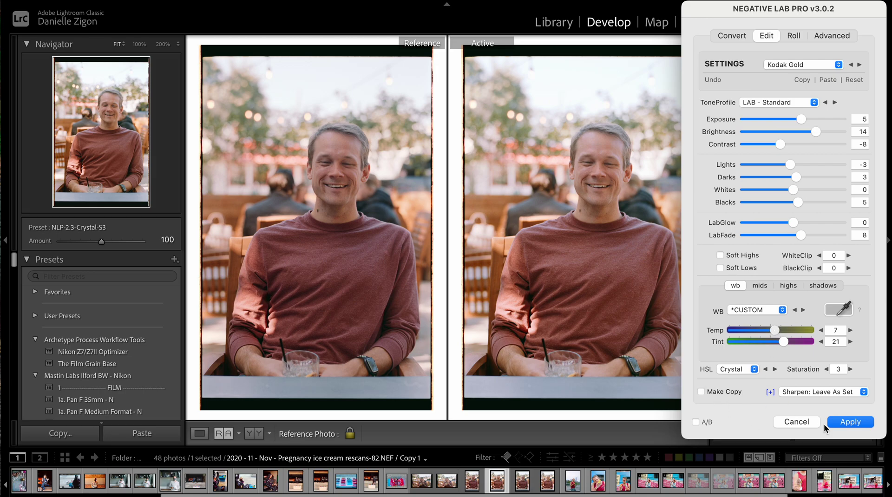
click(840, 424)
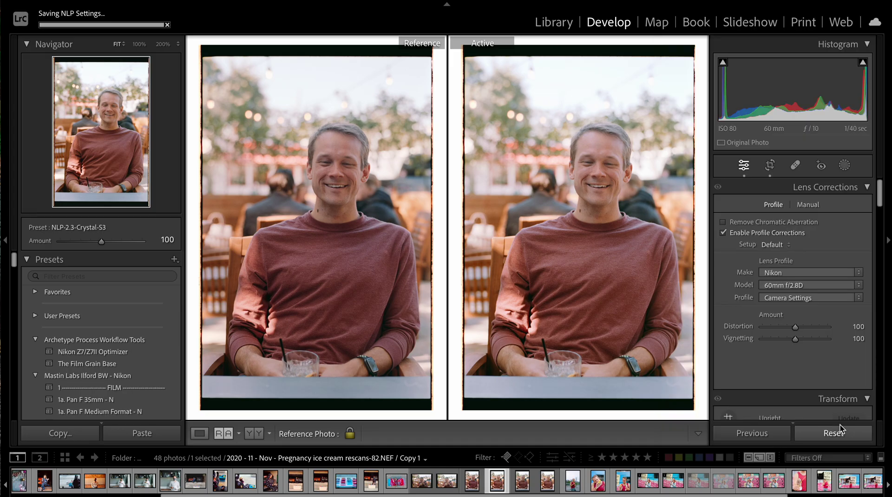
click(548, 482)
ctrl+click(528, 485)
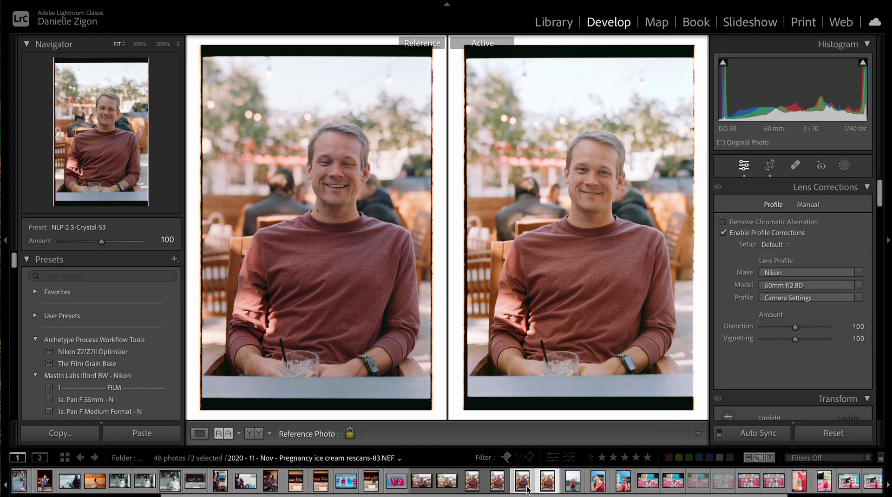
- On the second portrait copy, keep Temp at 12 and lower Saturation from 3 to 2
key(Right)
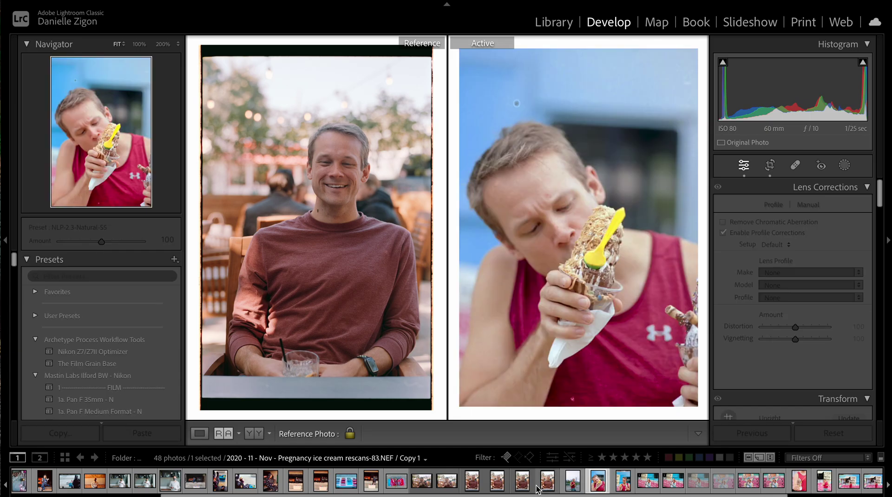
click(546, 482)
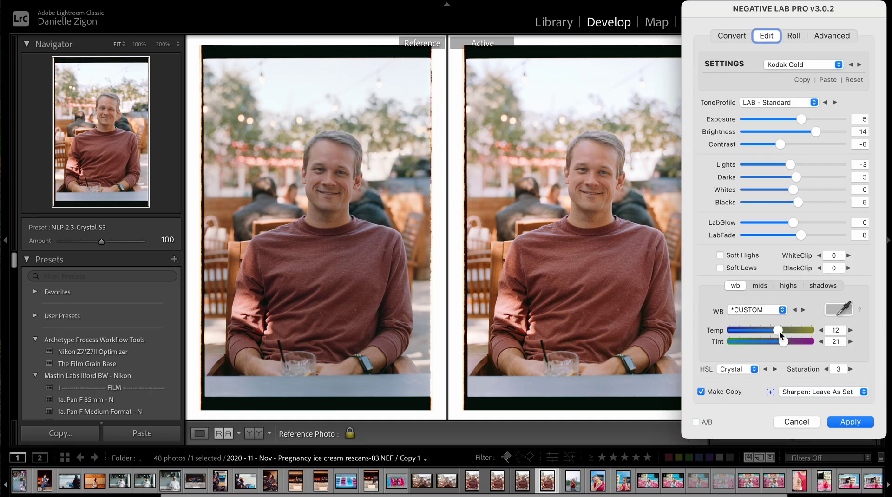
drag(779, 331, 777, 331)
click(714, 80)
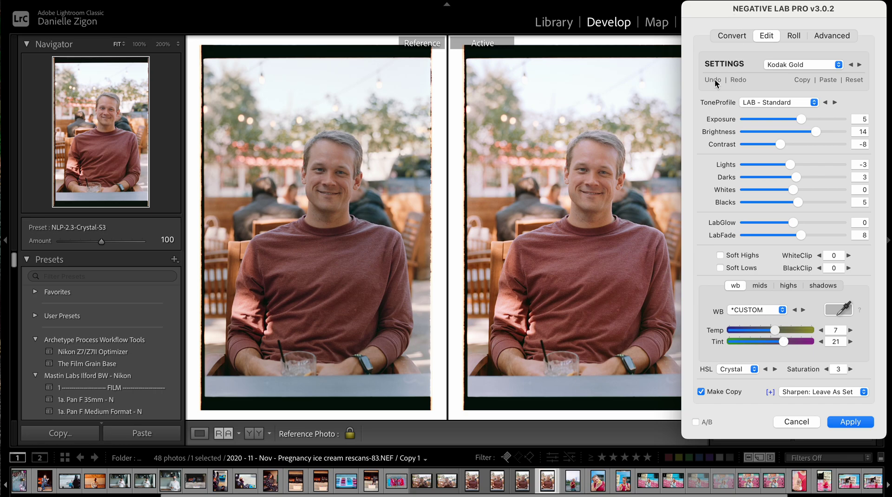
click(713, 80)
click(826, 369)
- Set Roll Analysis to the whole roll and apply the reconversion
click(794, 35)
click(770, 84)
click(768, 67)
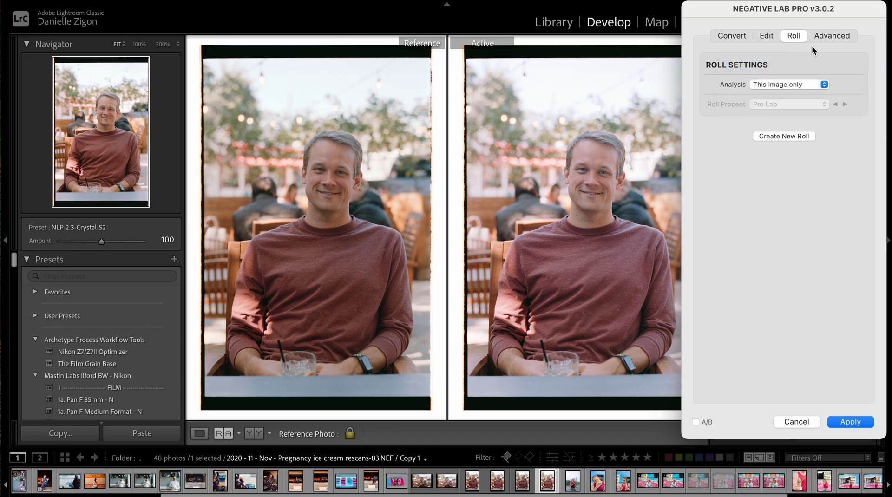
click(773, 85)
click(769, 104)
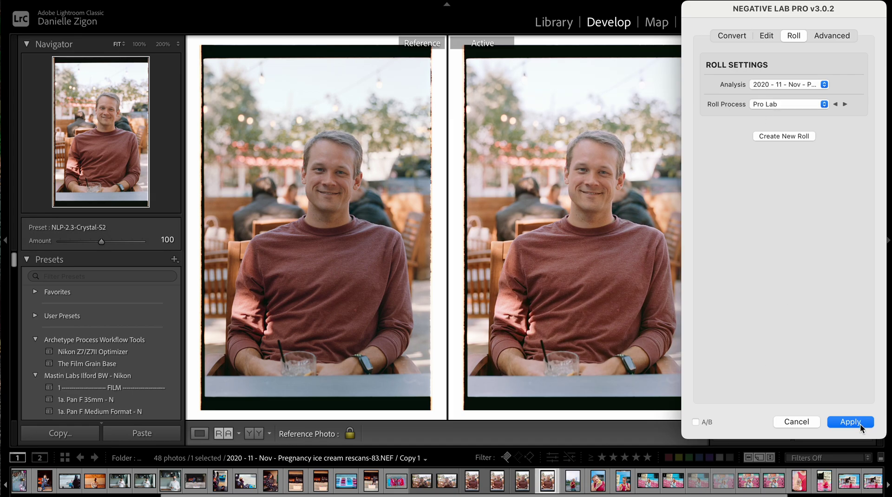
click(766, 35)
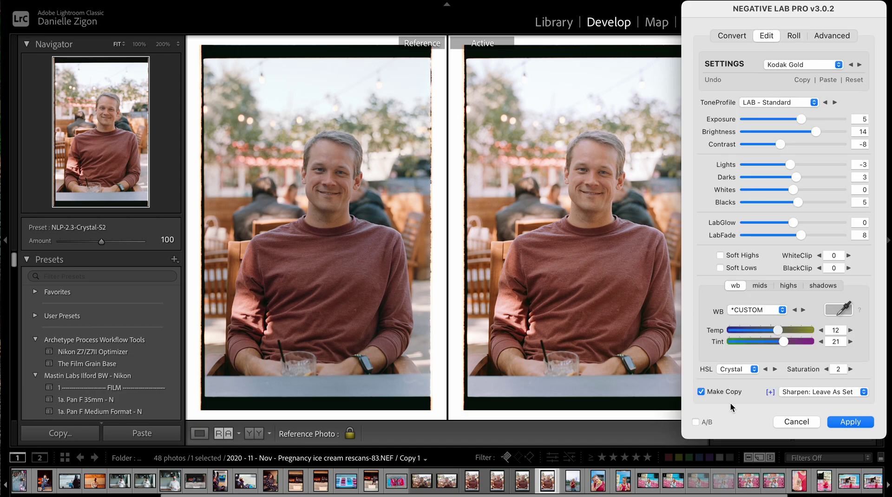
click(846, 424)
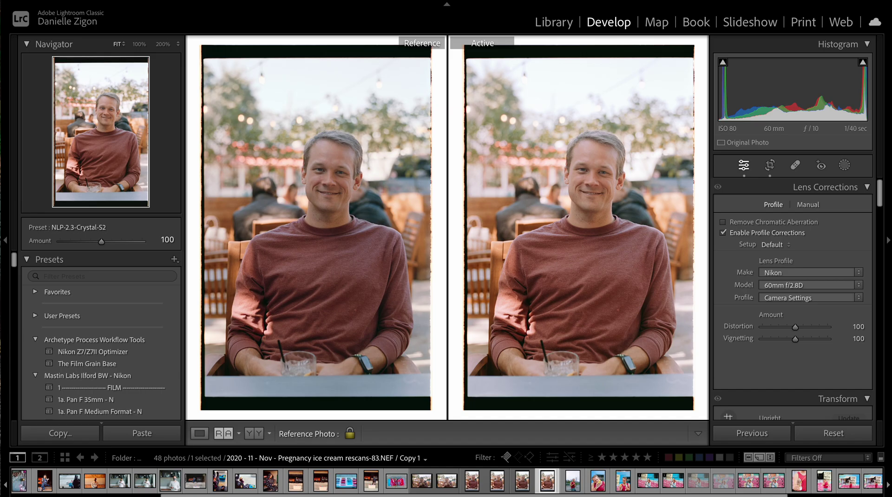
- Shift-select the six drinking and portrait rescans, originals and copies, and view them in Survey mode
shift+click(428, 486)
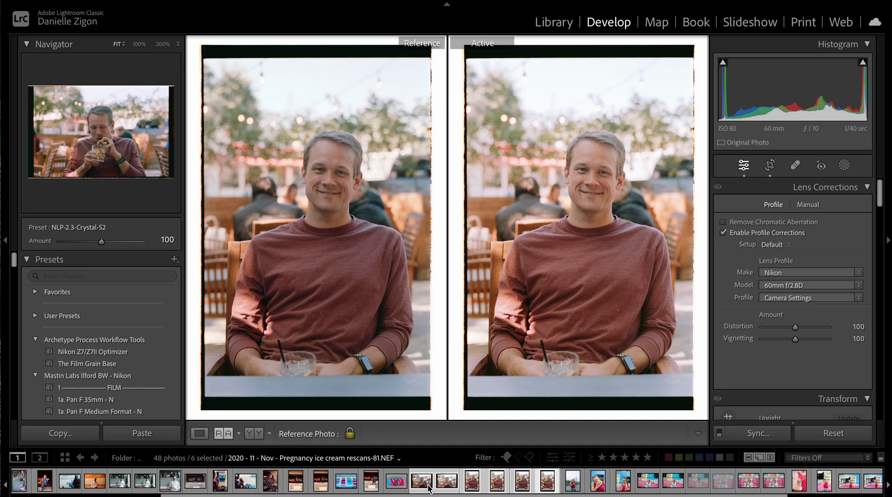
key(n)
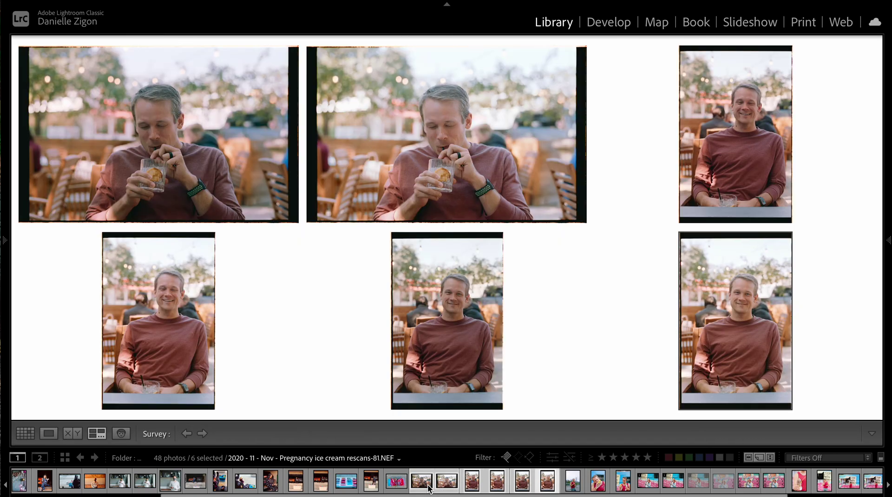